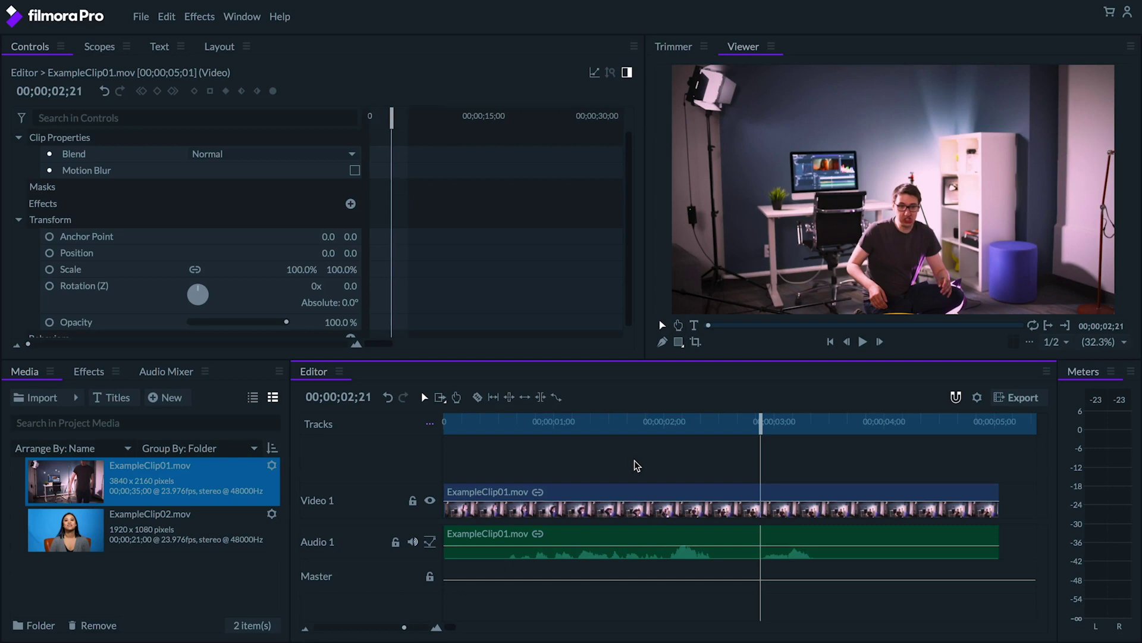
Step: Find the spoken word, enable Level keyframes and drop the audio to -60 dB at 02;22
mouse_move(765, 426)
mouse_down()
mouse_move(563, 434)
mouse_move(761, 434)
mouse_up()
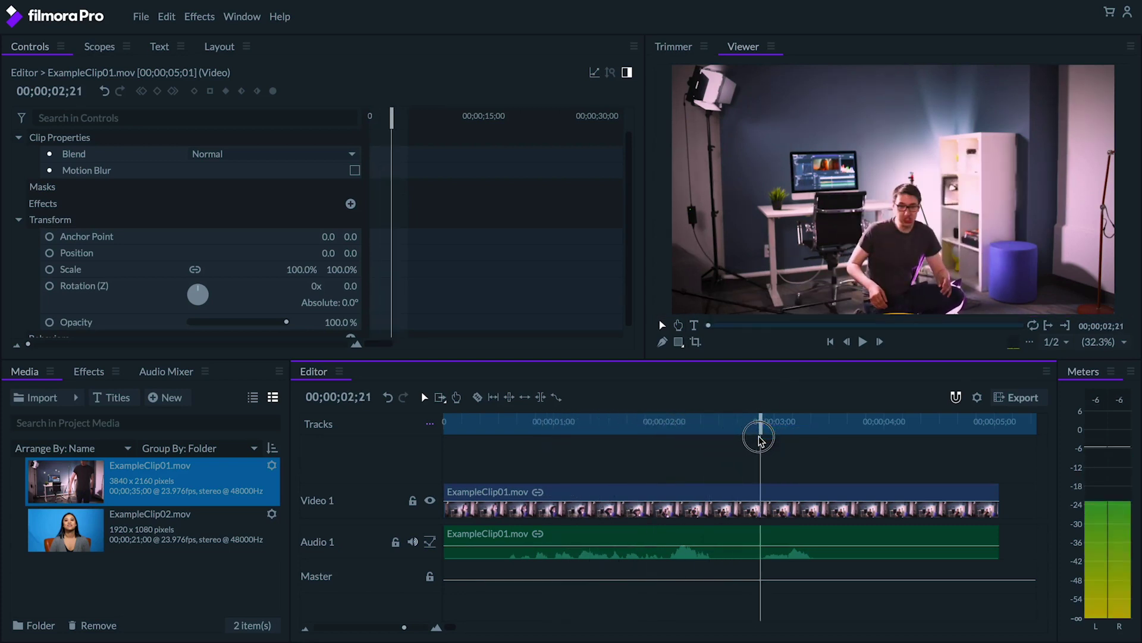
click(797, 532)
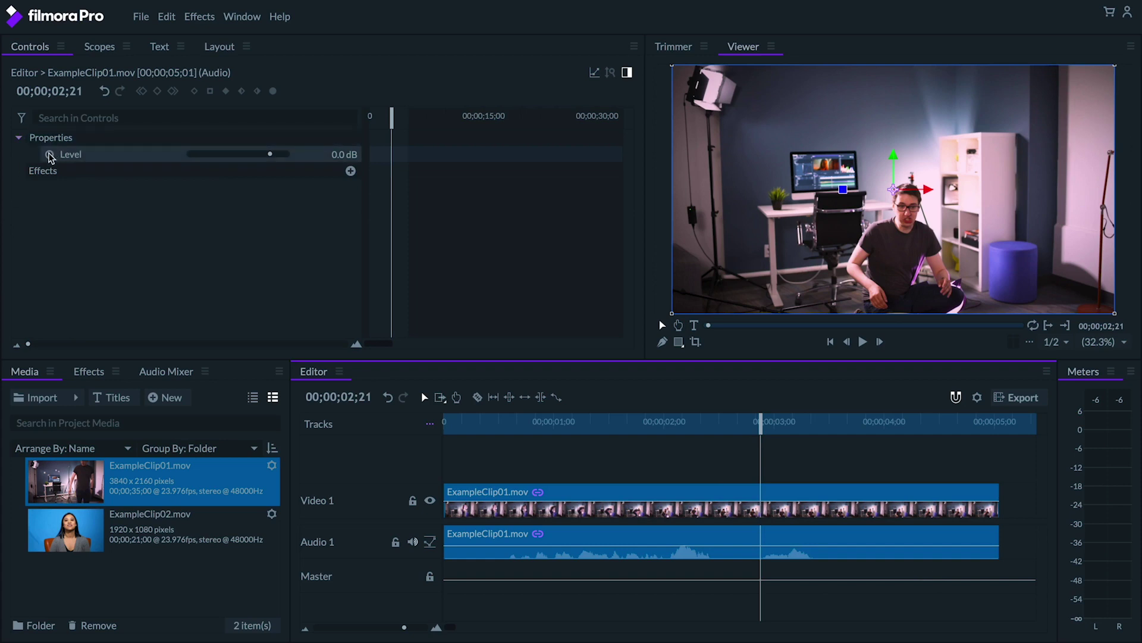
click(50, 154)
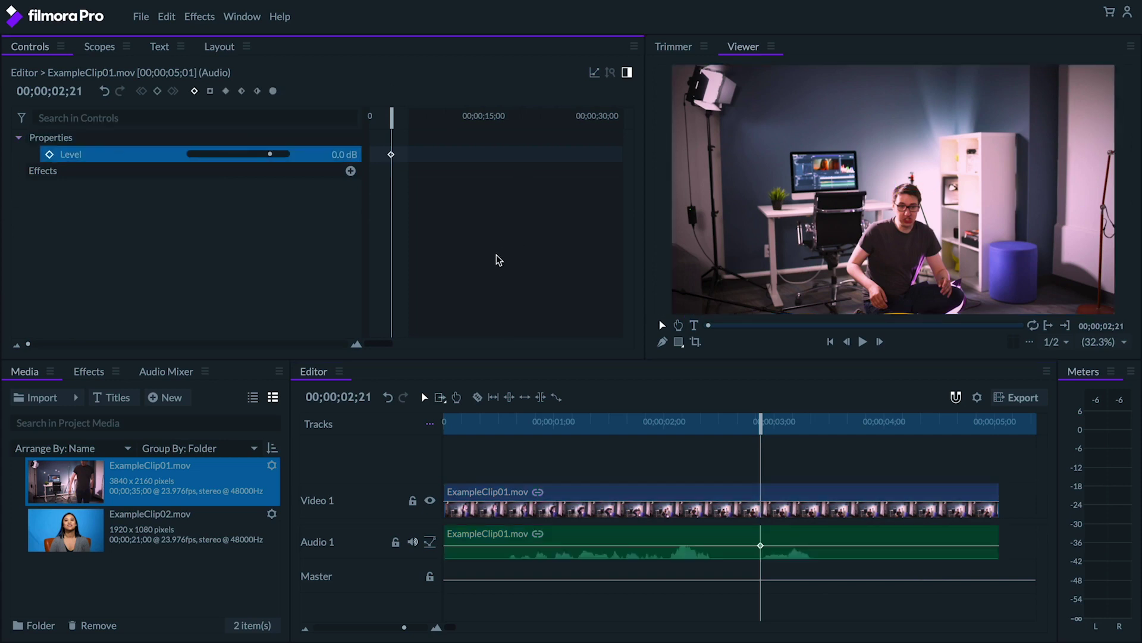
click(357, 344)
click(357, 344)
drag(451, 118, 452, 120)
drag(270, 154, 167, 159)
Step: Hold -60 dB with a keyframe at 03;08, return to 0 dB at 03;10, and play back
key(Right)
key(Right)
key(Right)
key(Right)
key(Right)
key(Right)
key(Right)
key(Right)
key(Right)
key(Right)
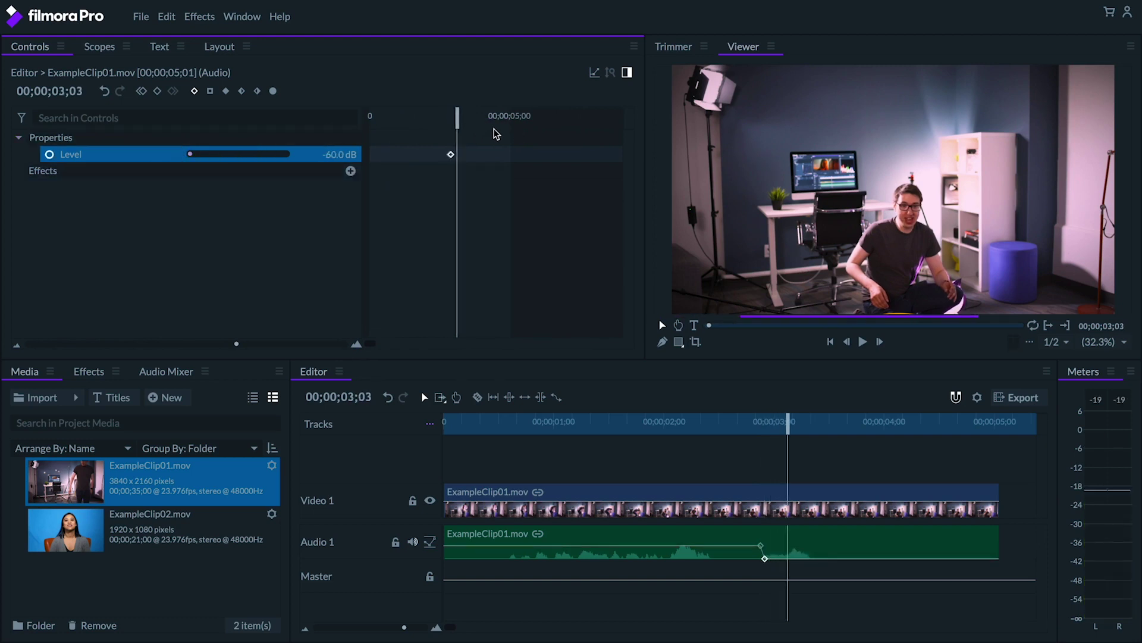
click(157, 91)
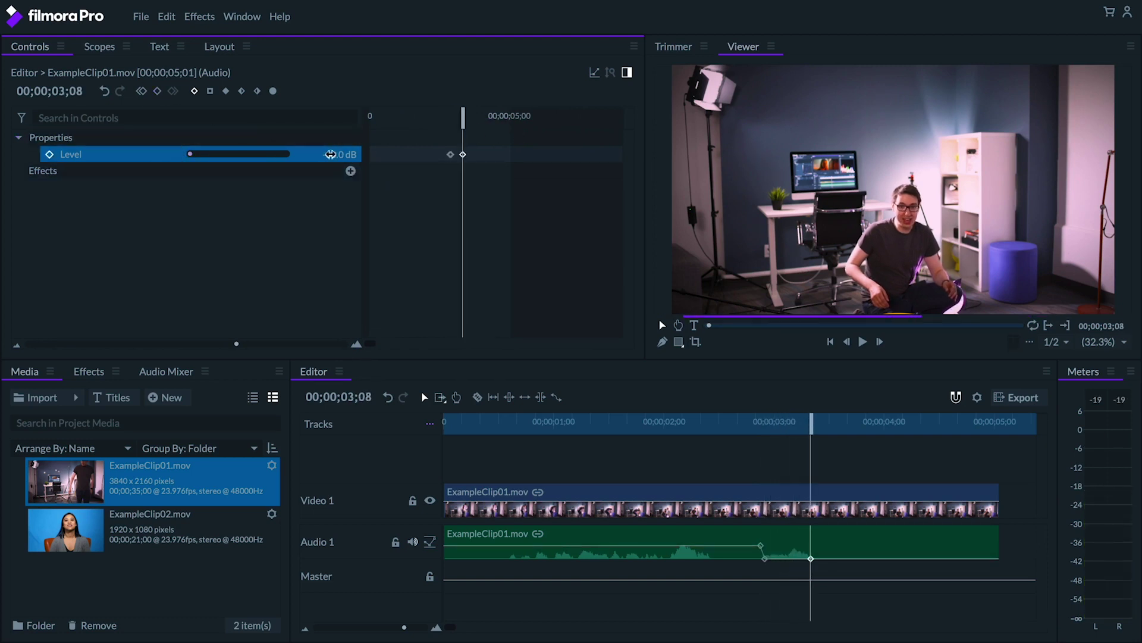
key(Right)
key(Right)
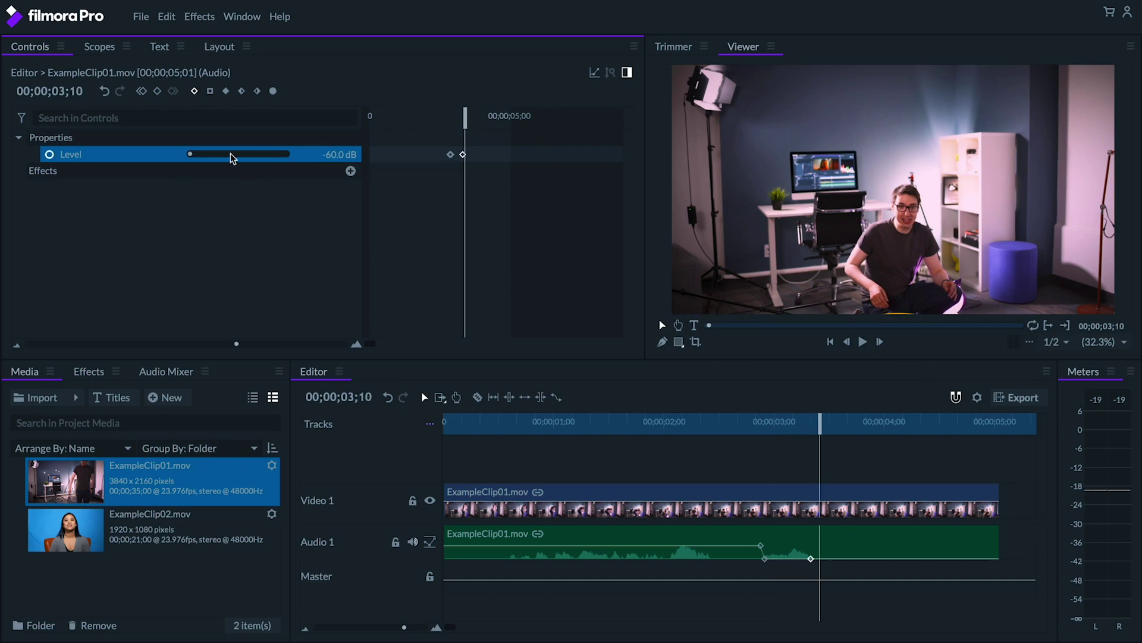
drag(202, 158, 270, 155)
click(637, 426)
key(space)
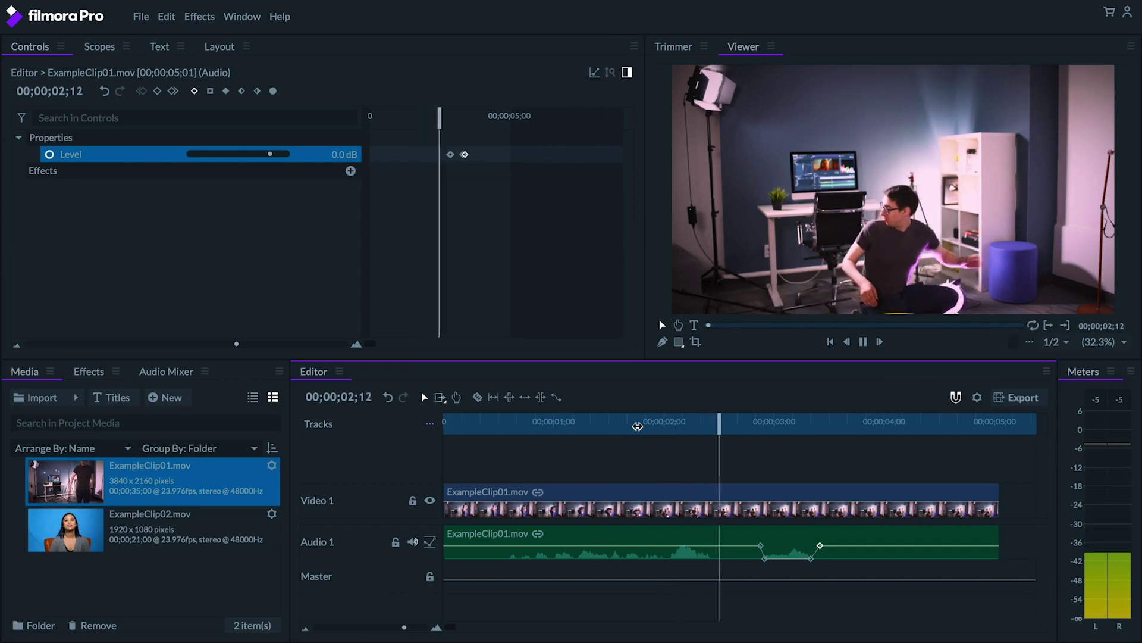
Step: Slice the clip at the start and end of the muted word and select the middle piece
click(791, 531)
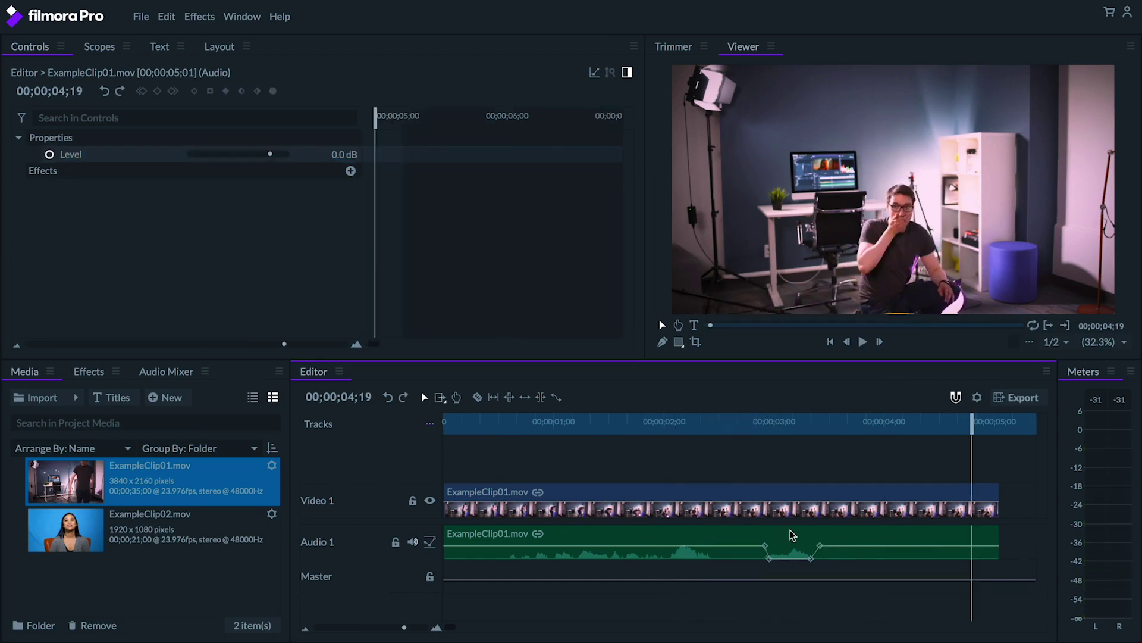
click(766, 534)
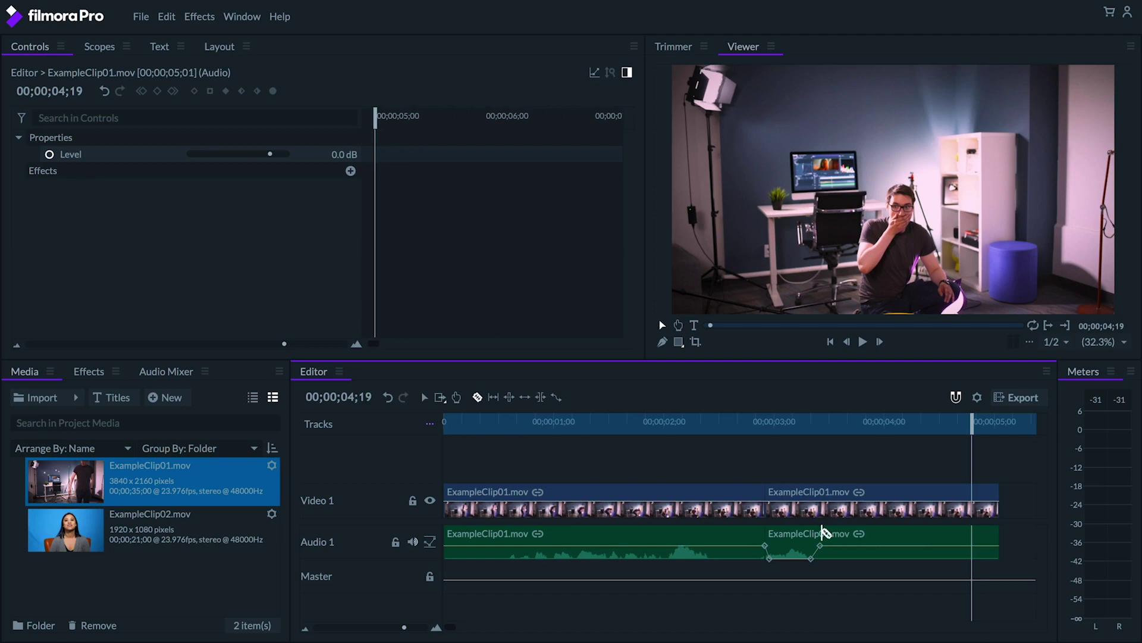
click(820, 529)
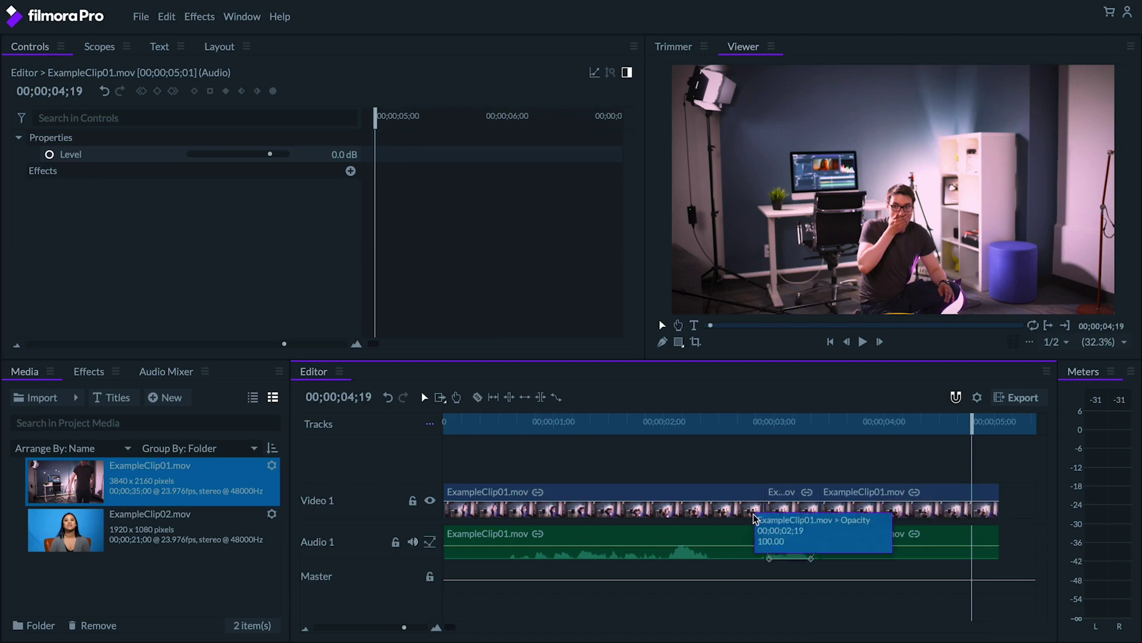
click(791, 542)
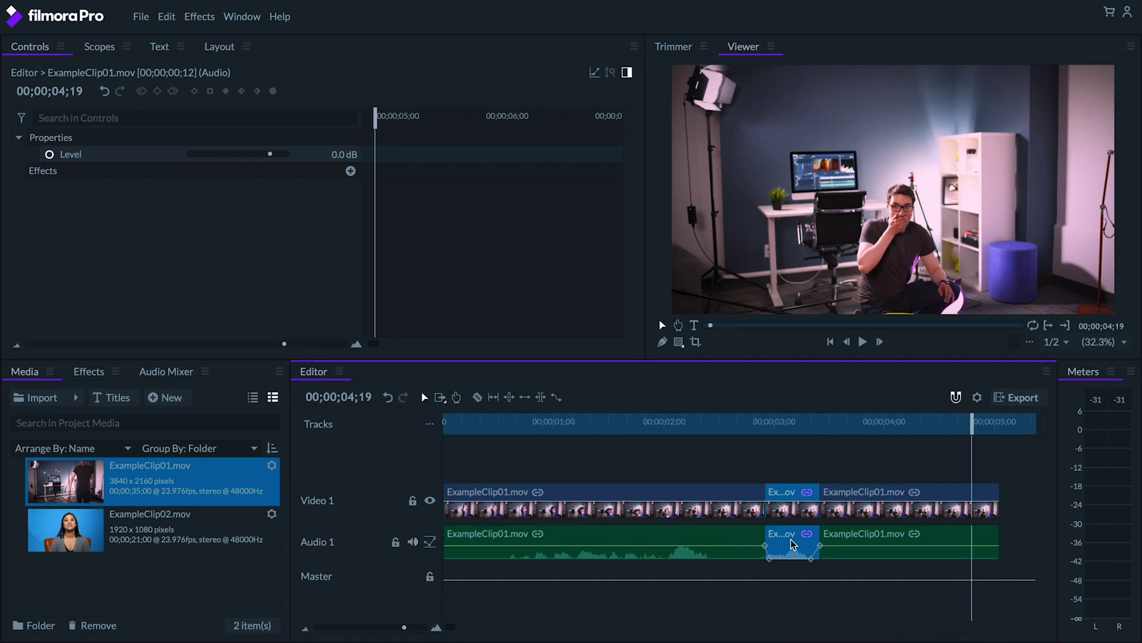
click(89, 372)
Step: Apply the Tone effect to the middle audio segment with a 1000 Hz frequency
click(87, 405)
text(tone)
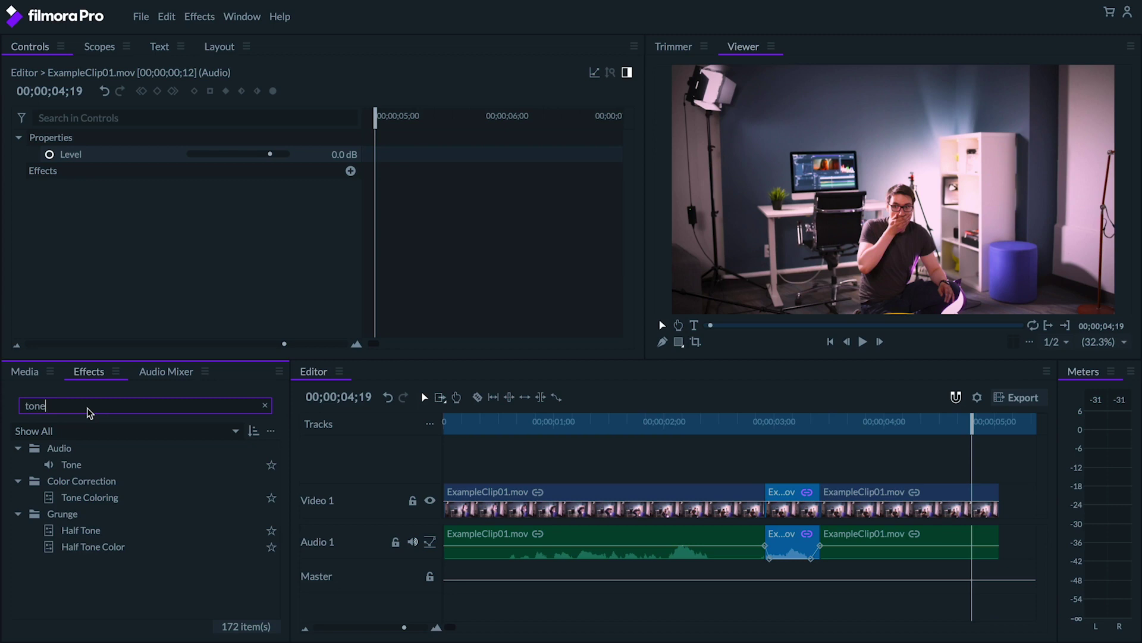
drag(70, 464, 792, 542)
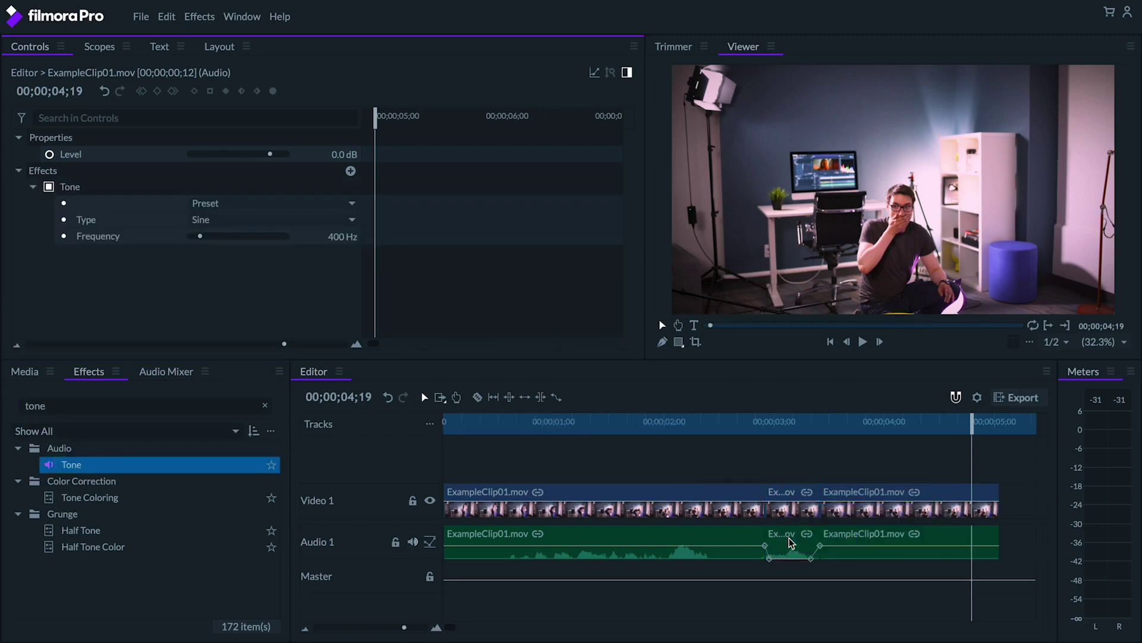
click(343, 236)
text(1000)
key(Return)
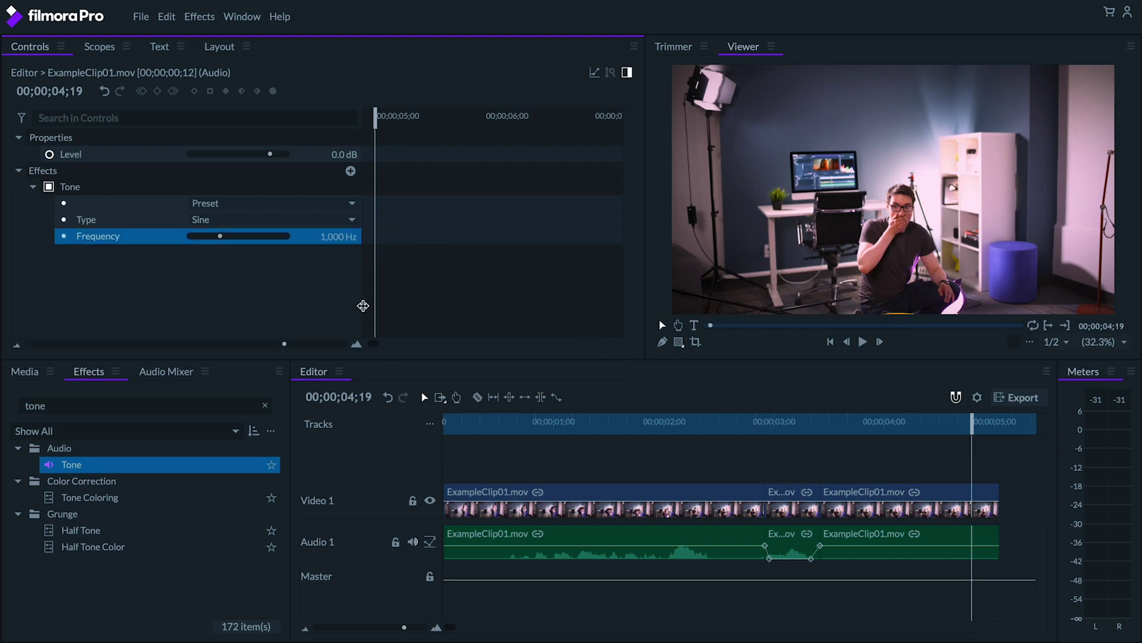
Step: Remove the middle segment's Level keyframes, resetting it to 0.0 dB, and replay to hear the bleep
click(774, 422)
click(794, 543)
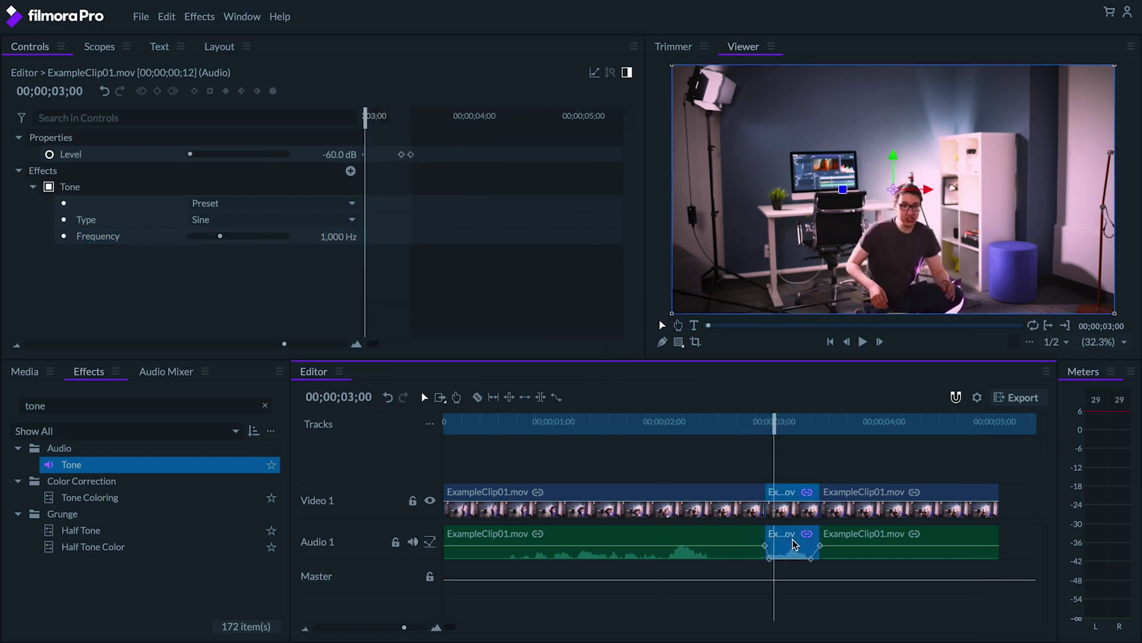
drag(356, 123, 394, 122)
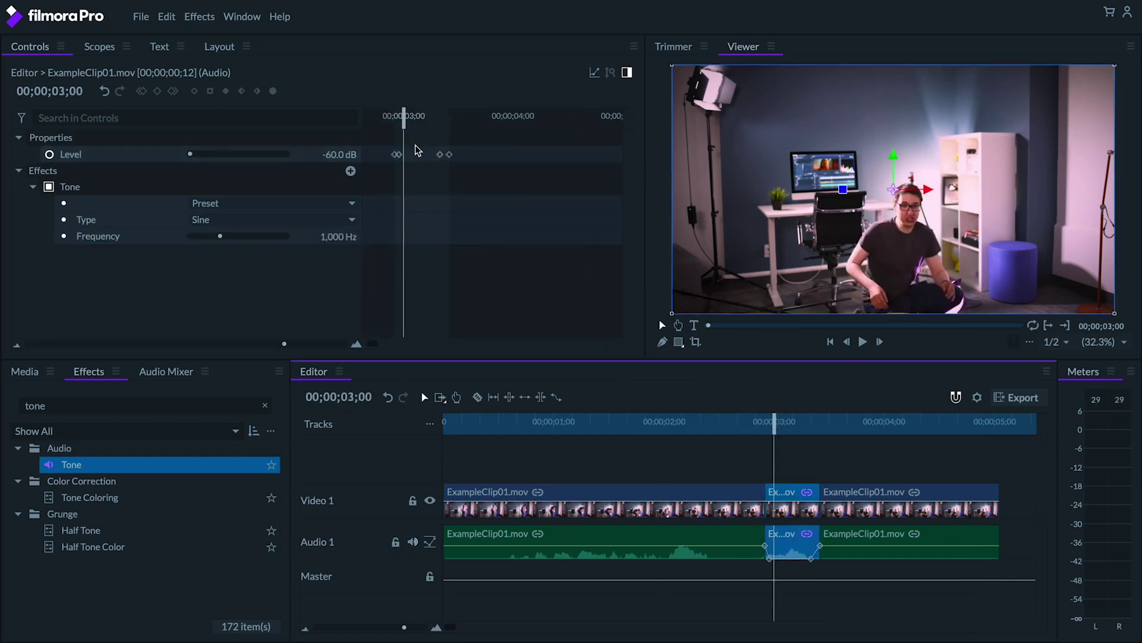
click(386, 116)
click(49, 154)
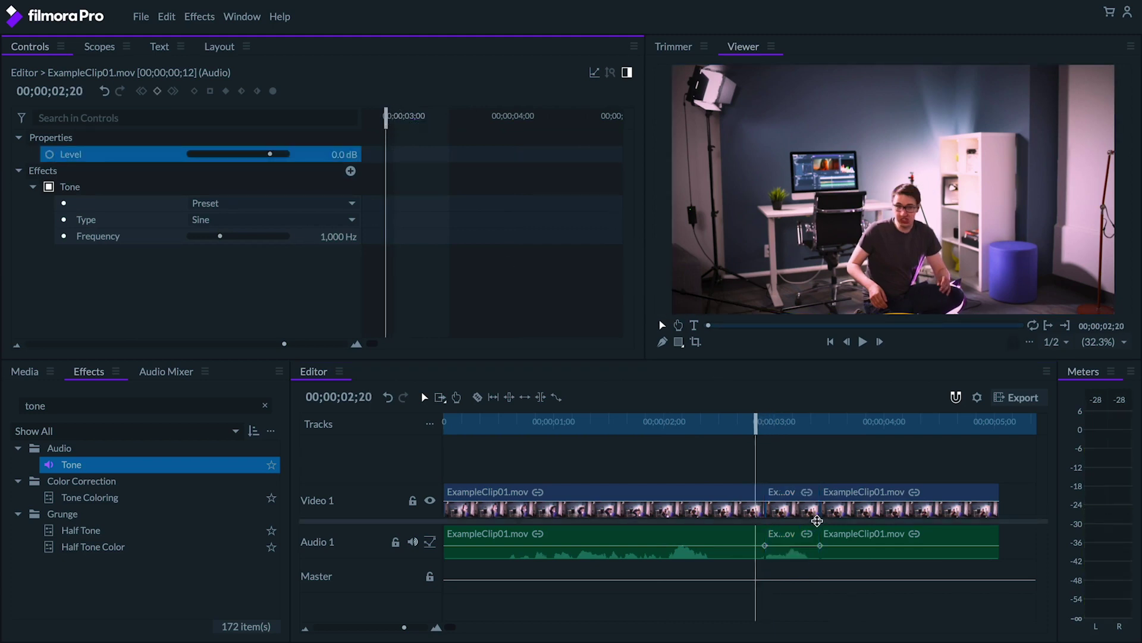
key(space)
drag(764, 421, 619, 420)
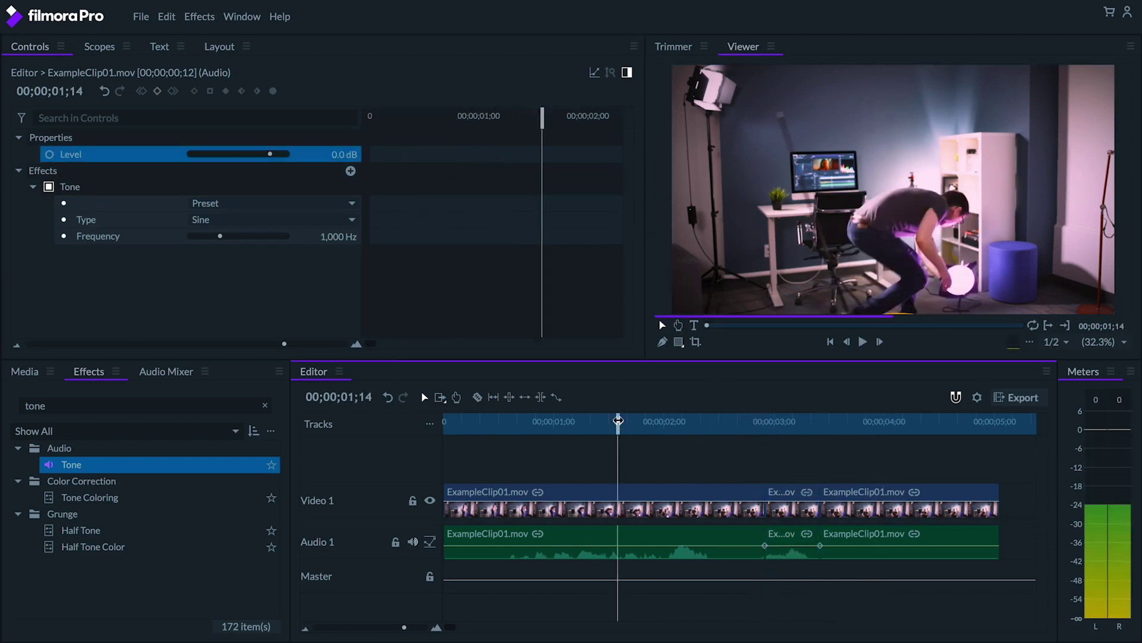
key(space)
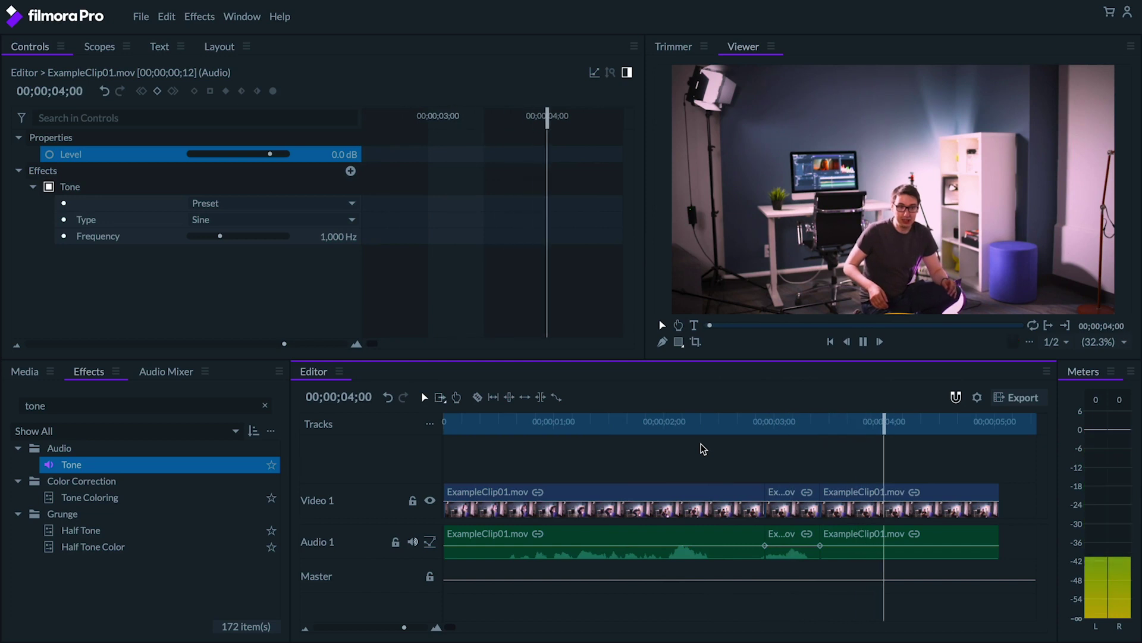
key(space)
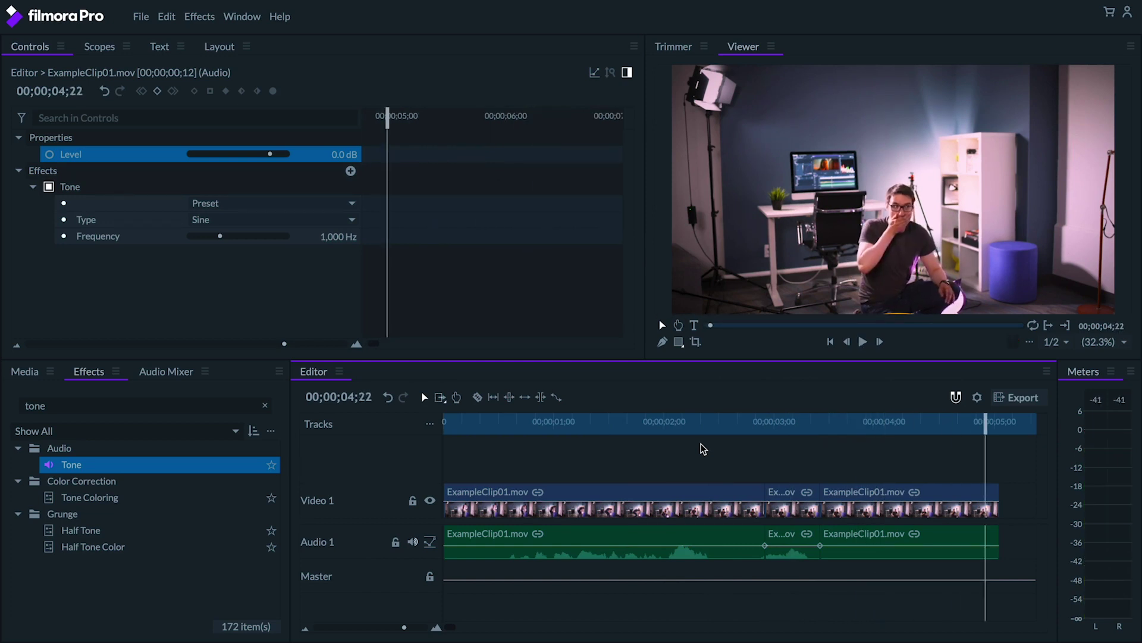
Step: Import Bass Boost Censor Raw.mp3, preview it in the Trimmer, and drag it onto the timeline
drag(704, 449, 106, 483)
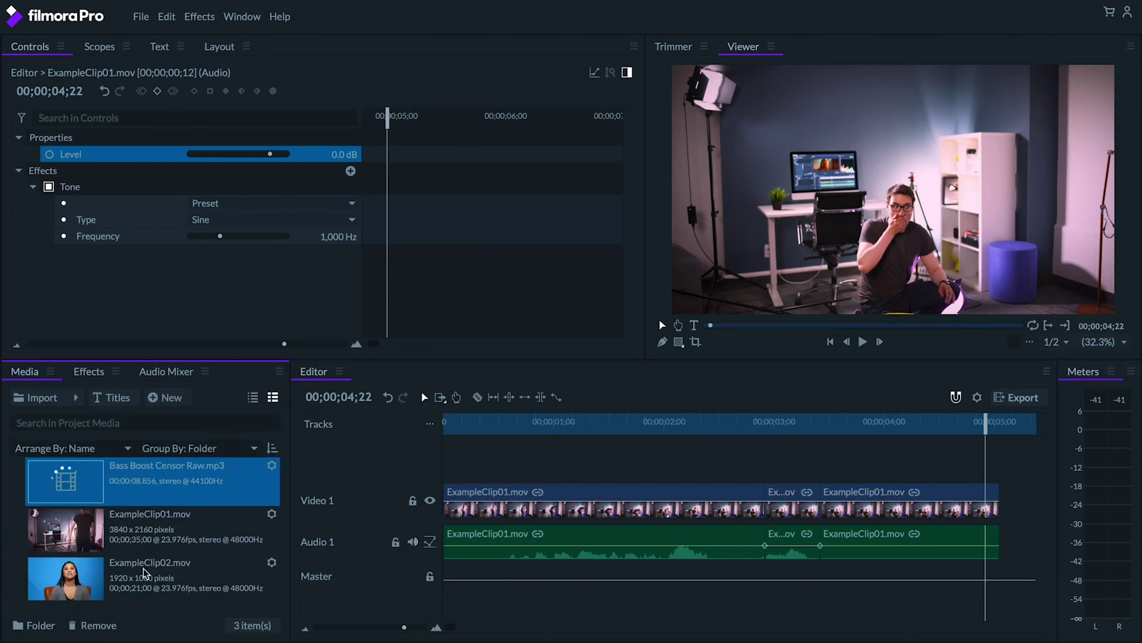
double_click(63, 489)
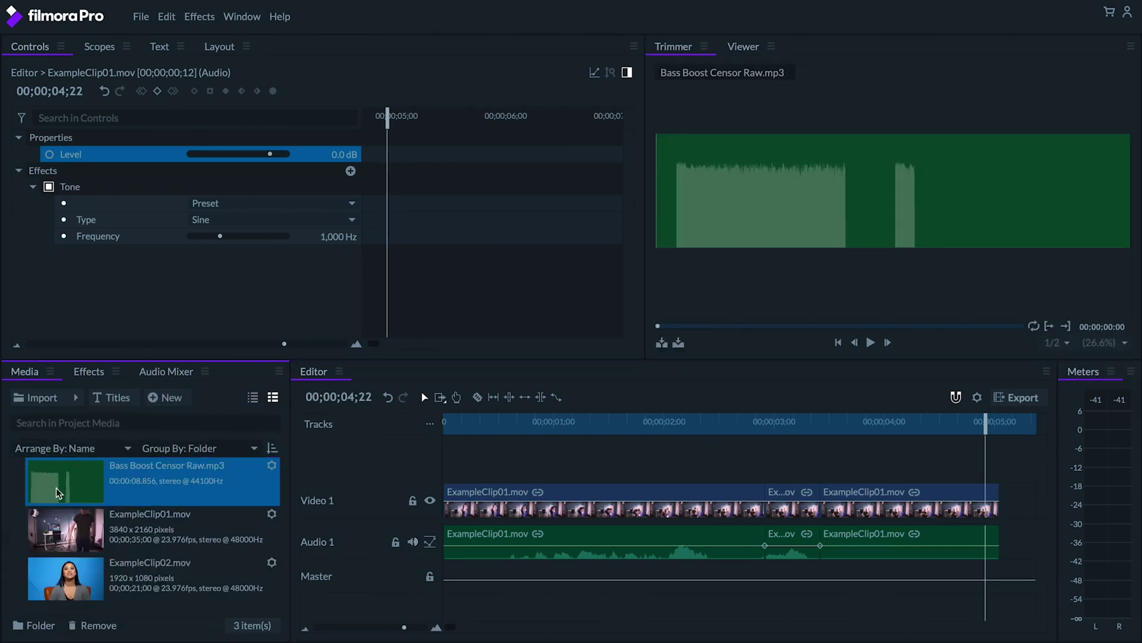
click(683, 327)
drag(683, 326, 741, 326)
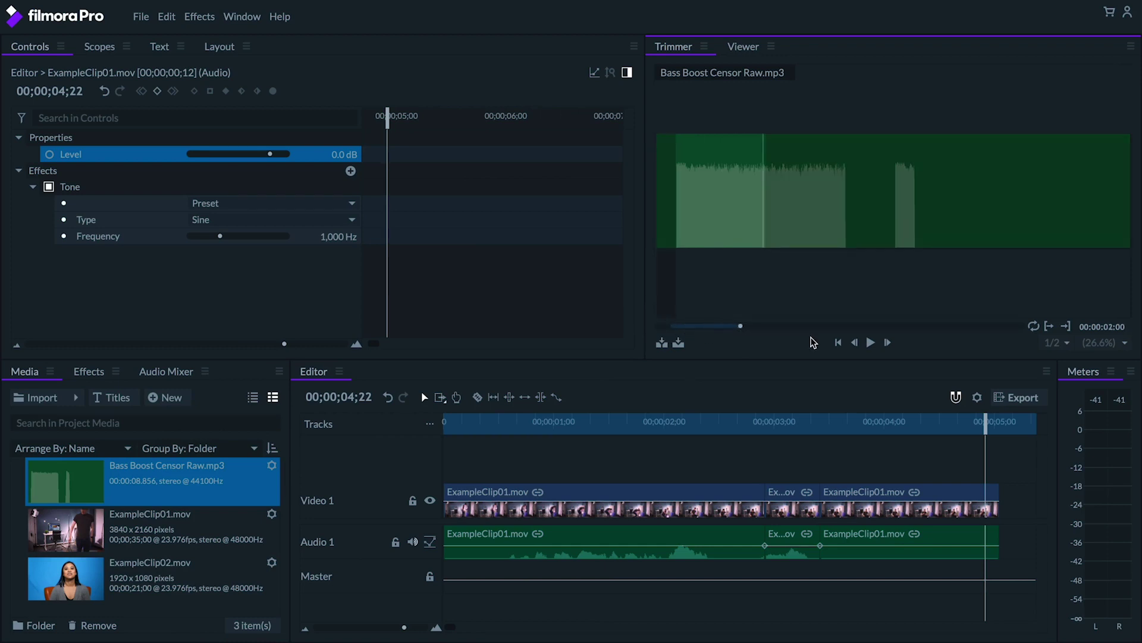
drag(746, 233, 768, 571)
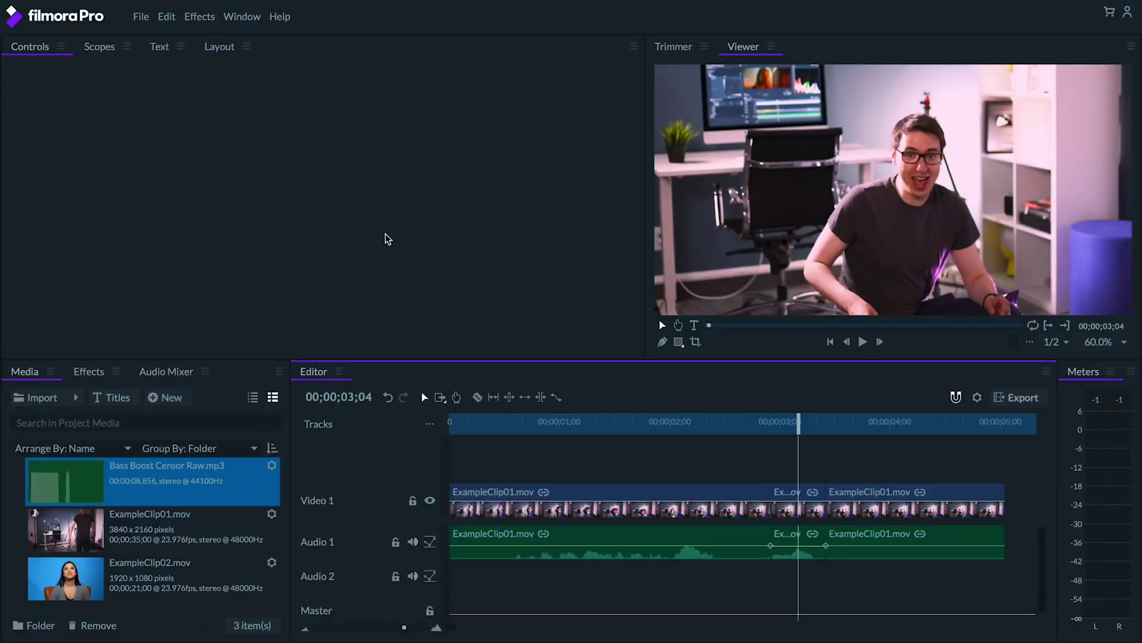
Step: Create a timeline-sized black plane named 'Censor Bar' and drag it above the clip
click(169, 397)
click(178, 418)
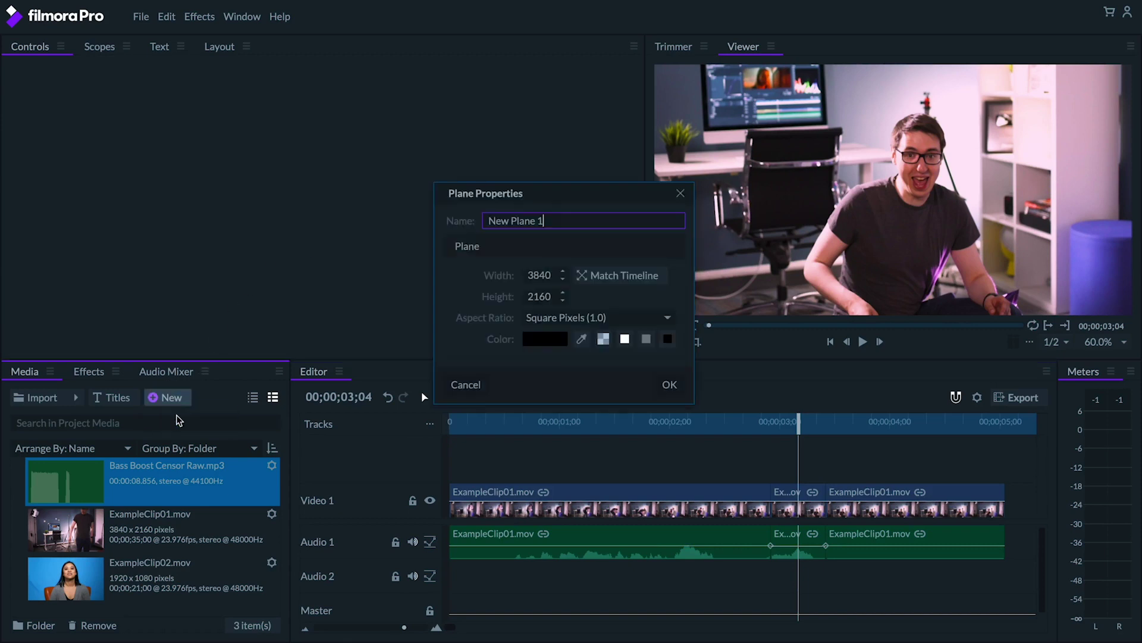
click(593, 271)
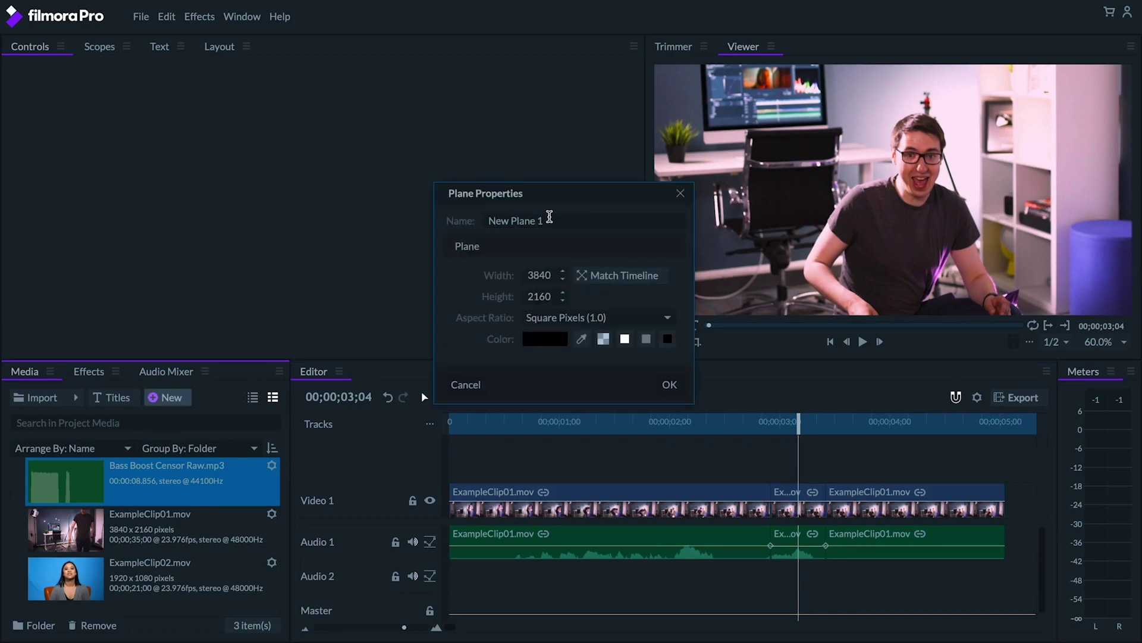
triple_click(548, 219)
text(Censor Ba)
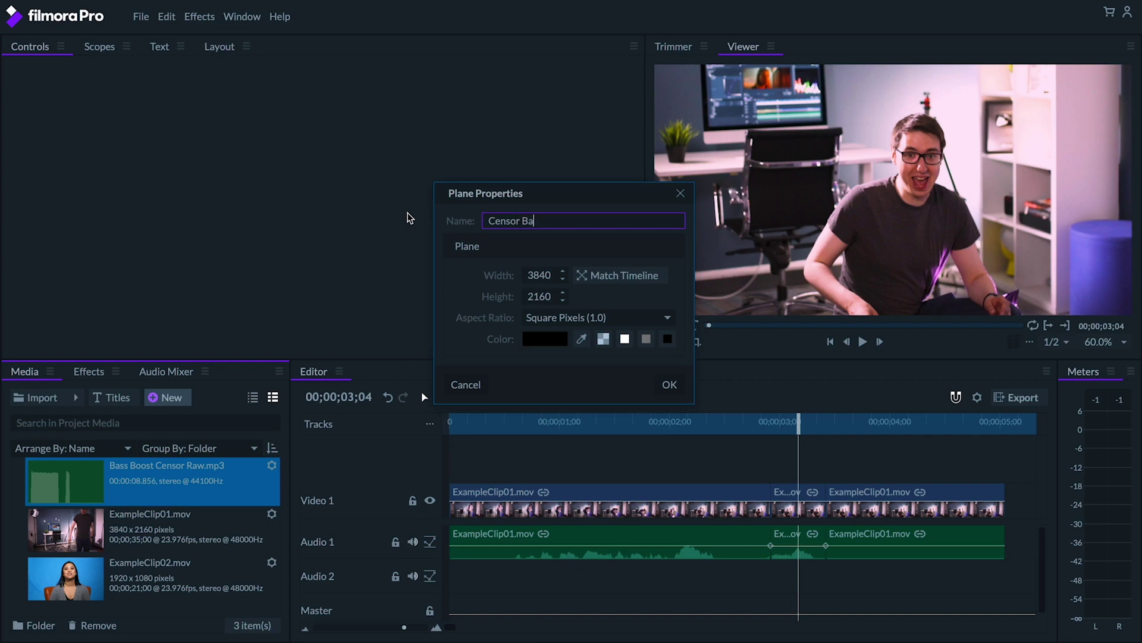
text(r)
click(670, 384)
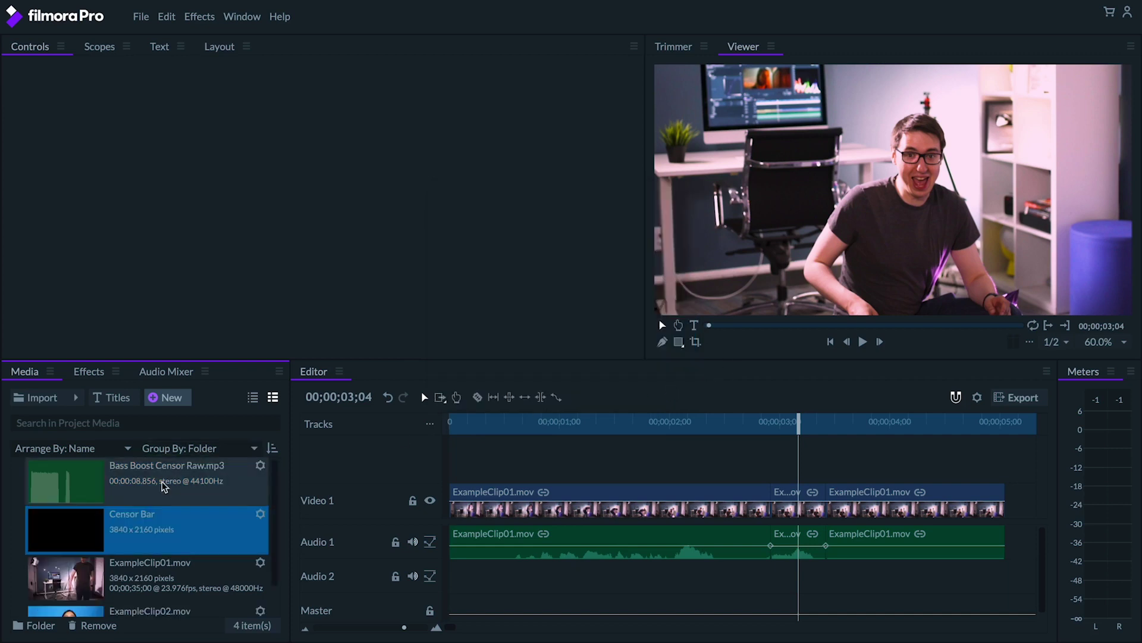
drag(52, 532, 774, 467)
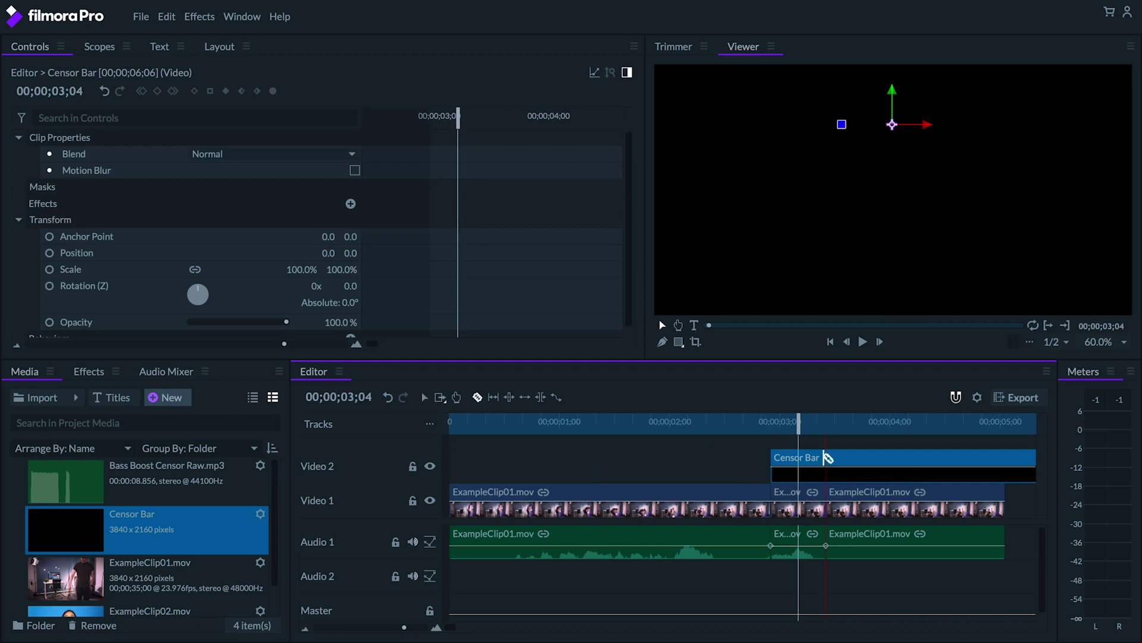
Step: Cut off the Censor Bar's tail and mask it to a small black rectangle over the face
click(826, 458)
key(Delete)
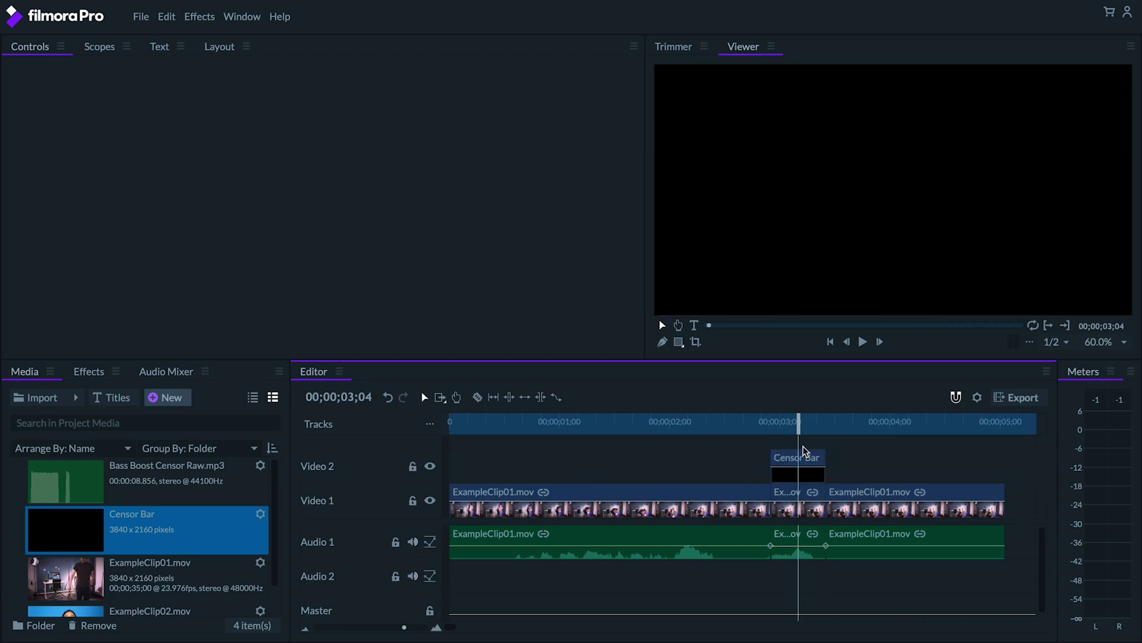
drag(820, 173, 896, 200)
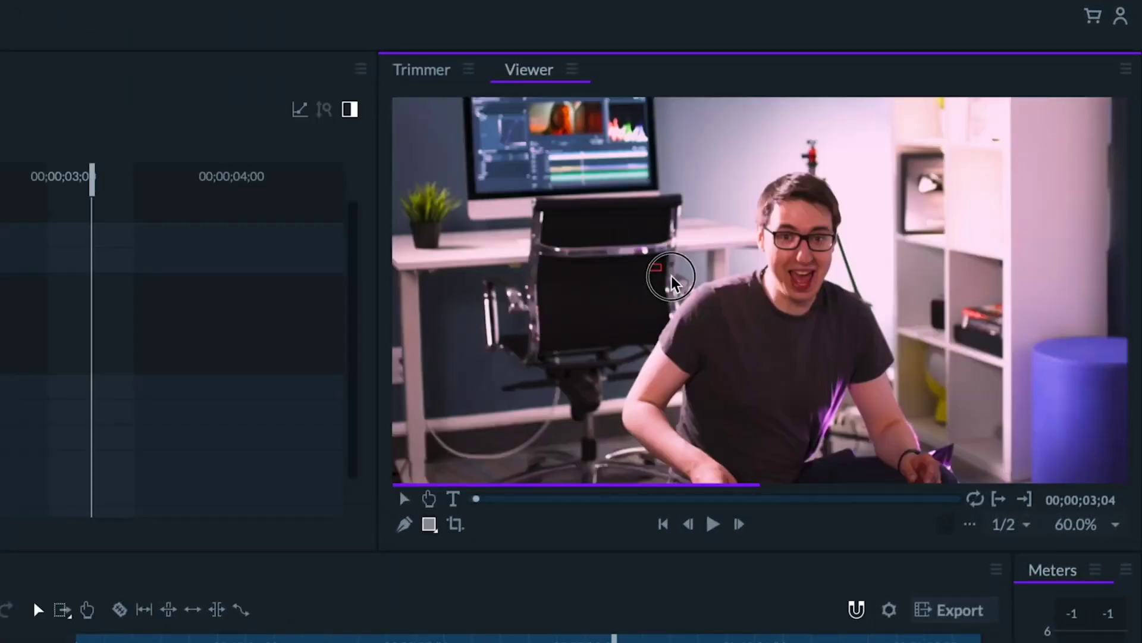
mouse_move(766, 310)
mouse_down()
mouse_move(795, 304)
mouse_move(783, 309)
mouse_up()
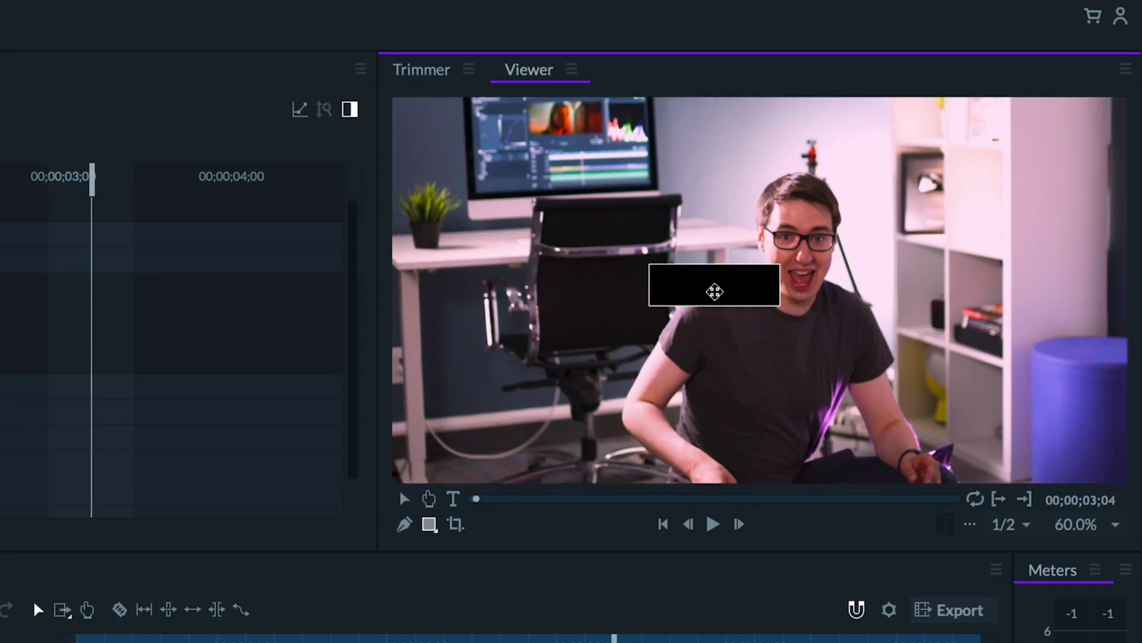
drag(716, 288, 809, 283)
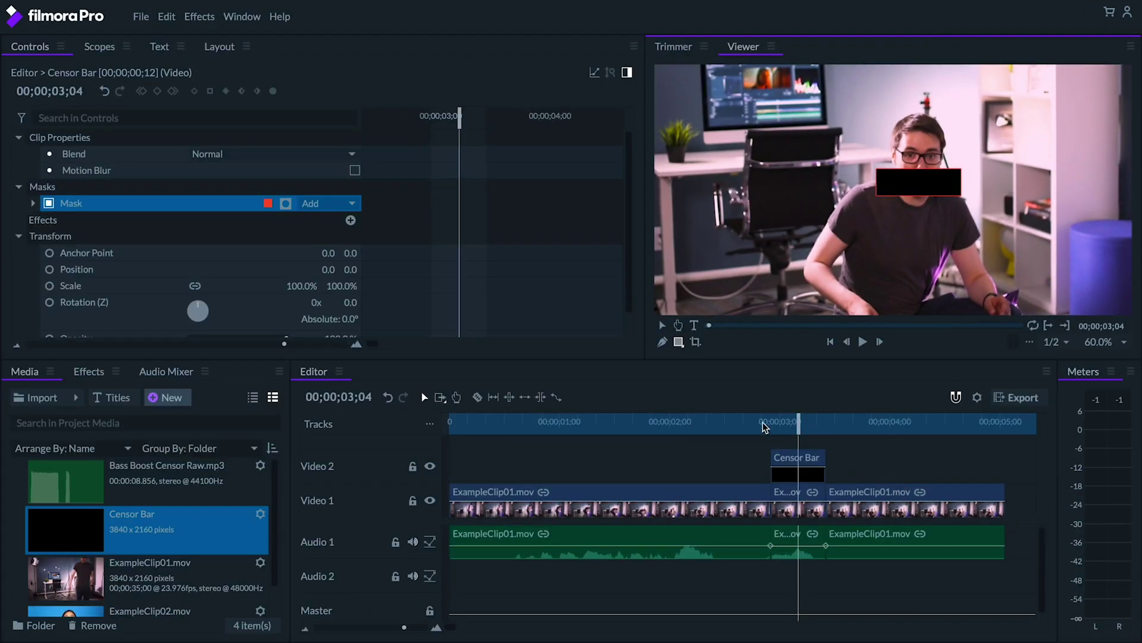
Step: Play back the censored moment to preview the black bar, then return to its frame
click(622, 424)
key(space)
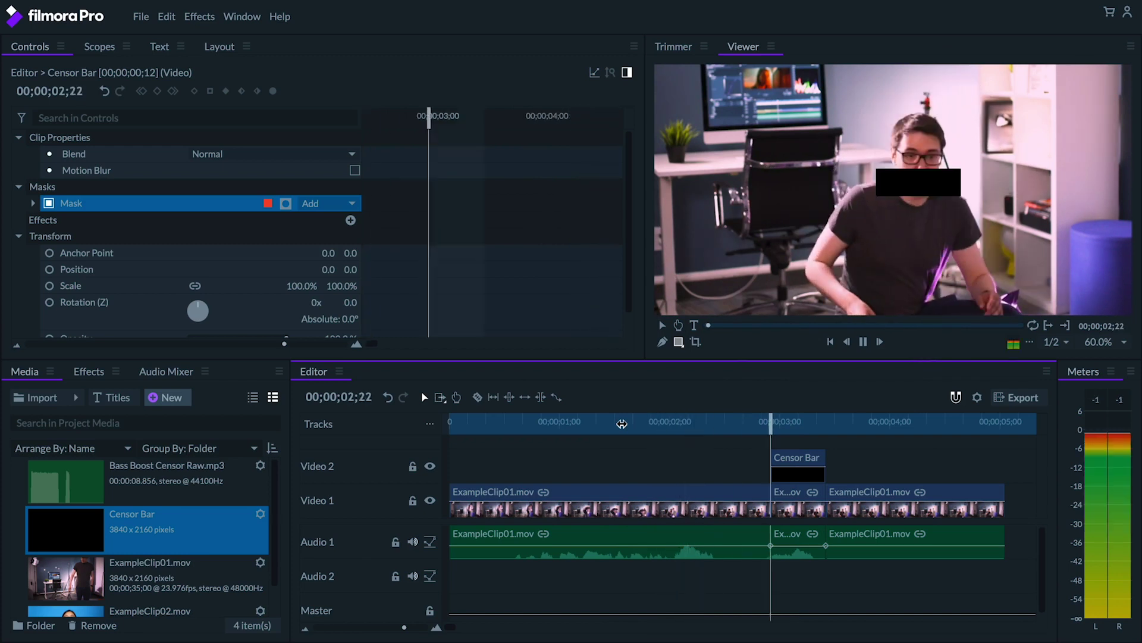
key(space)
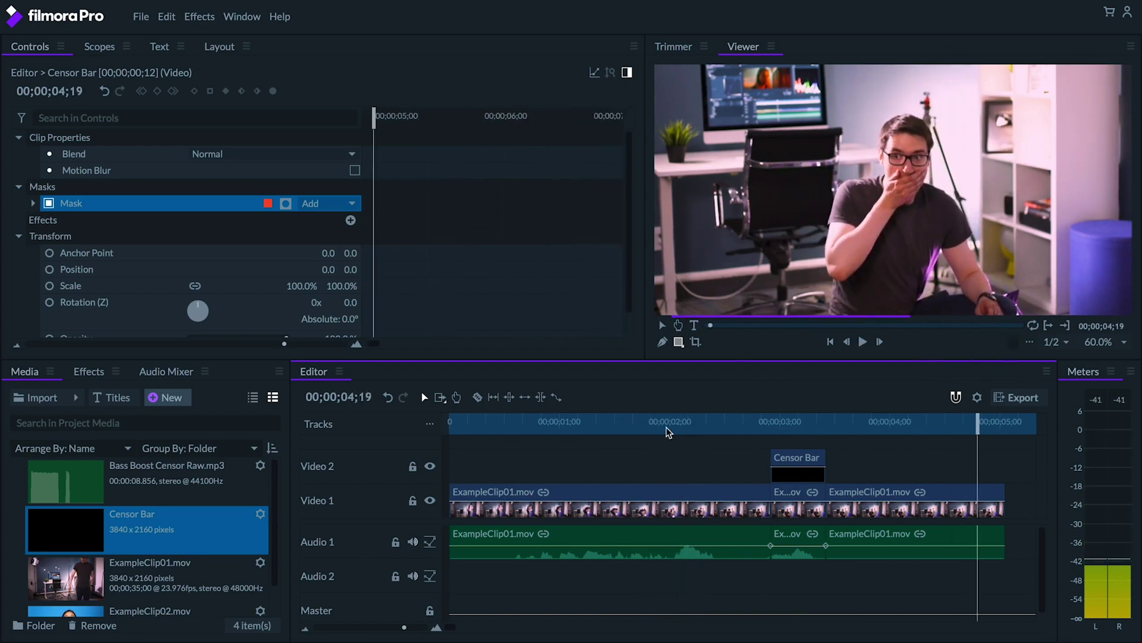
click(785, 422)
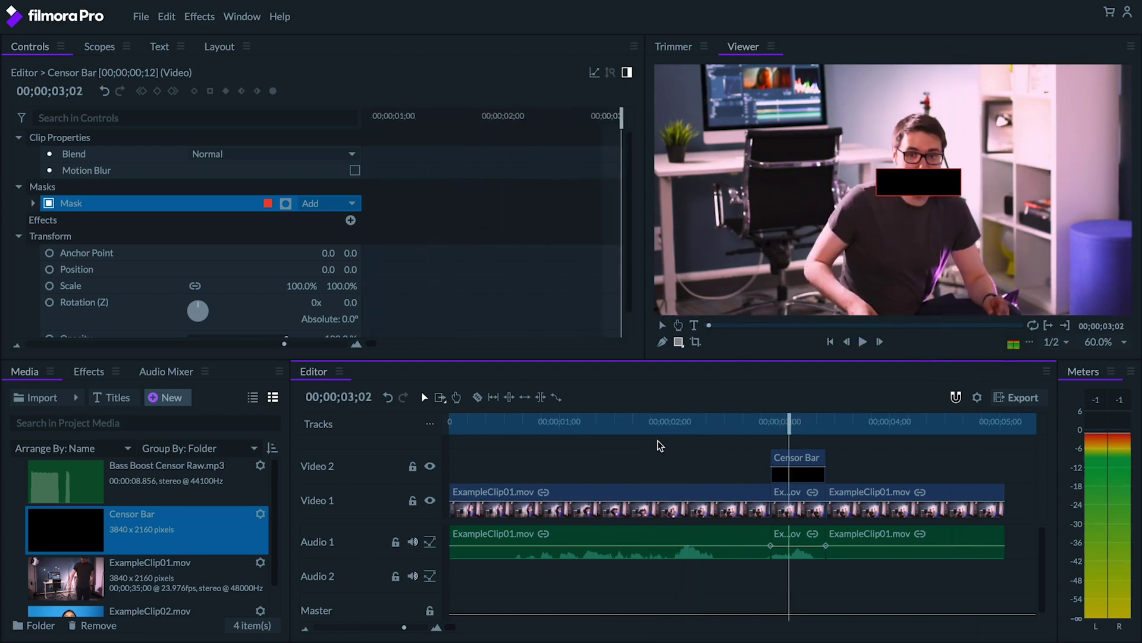
Step: Add '$#!%' text over the black bar and enlarge its font size
click(693, 325)
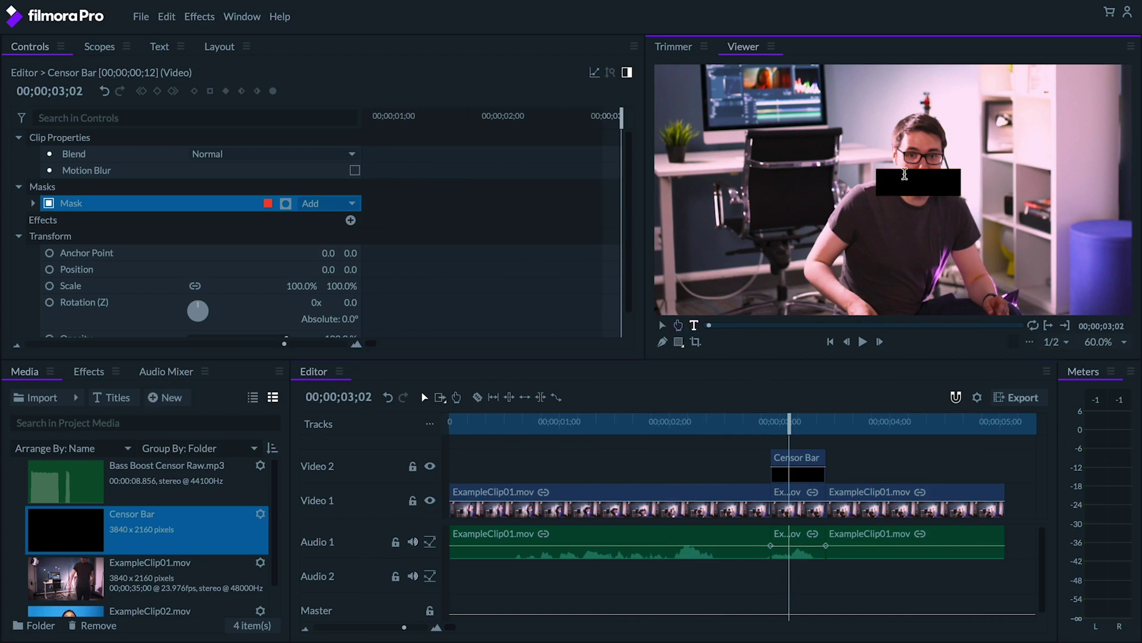
click(885, 221)
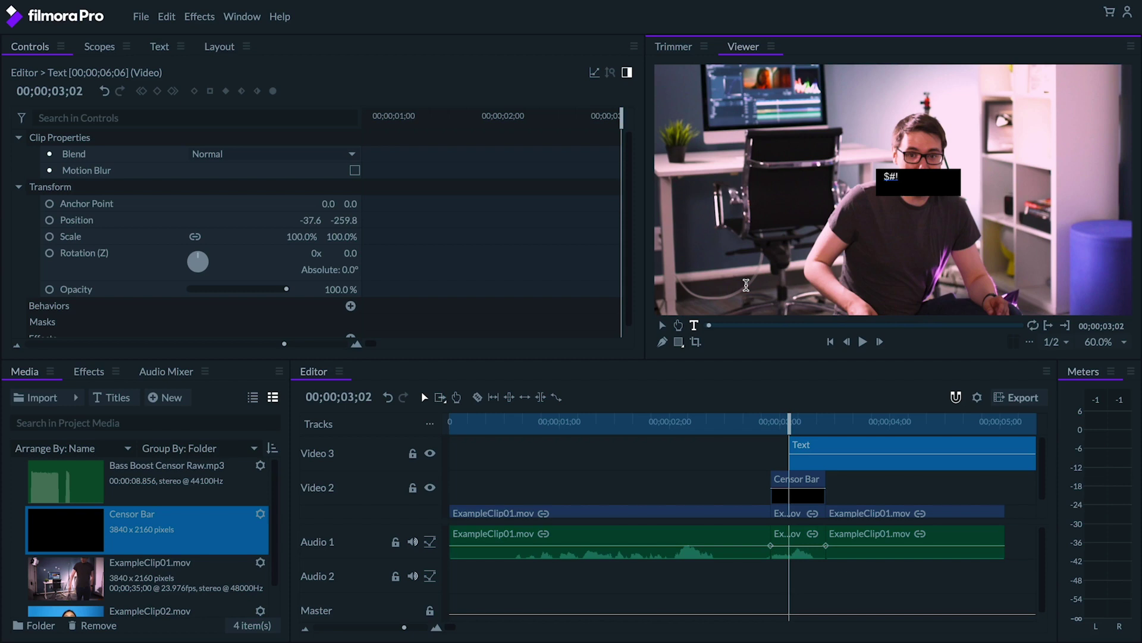
click(185, 50)
drag(59, 150, 71, 150)
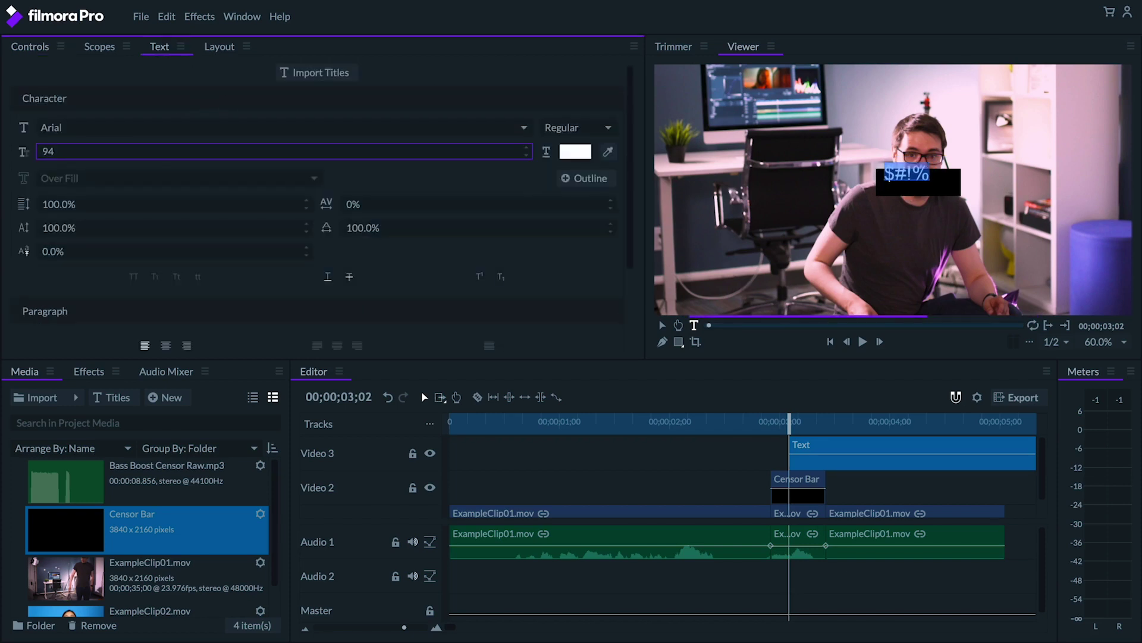
click(577, 127)
click(30, 47)
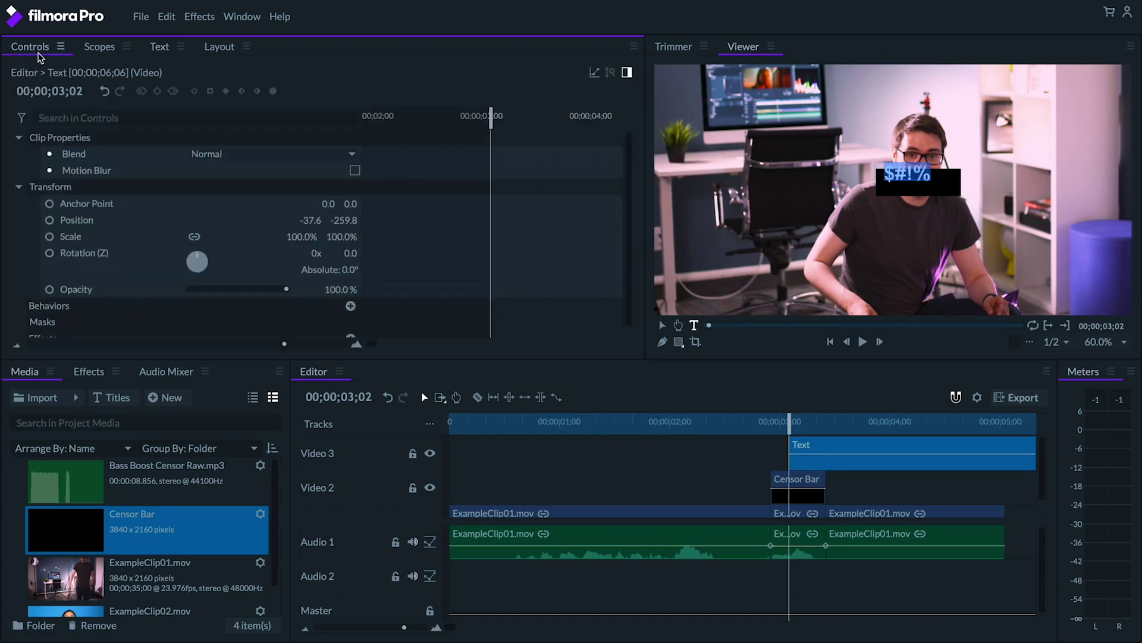
click(50, 186)
Step: Trim the text clip so its start and end match the Censor Bar
drag(790, 452, 771, 452)
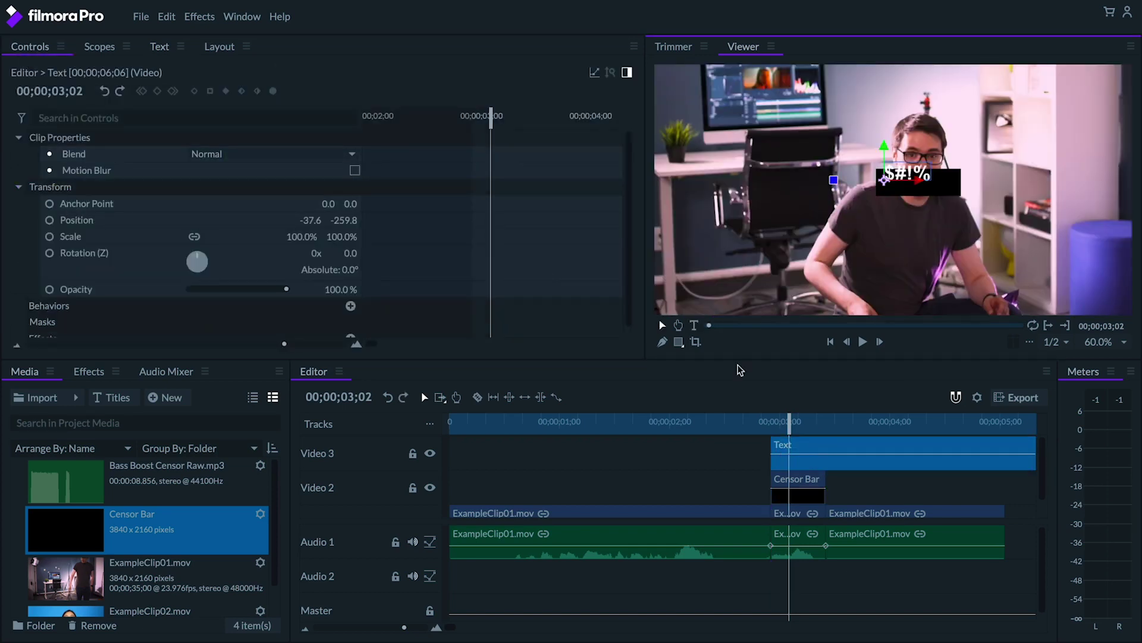
drag(1036, 453, 825, 452)
click(809, 447)
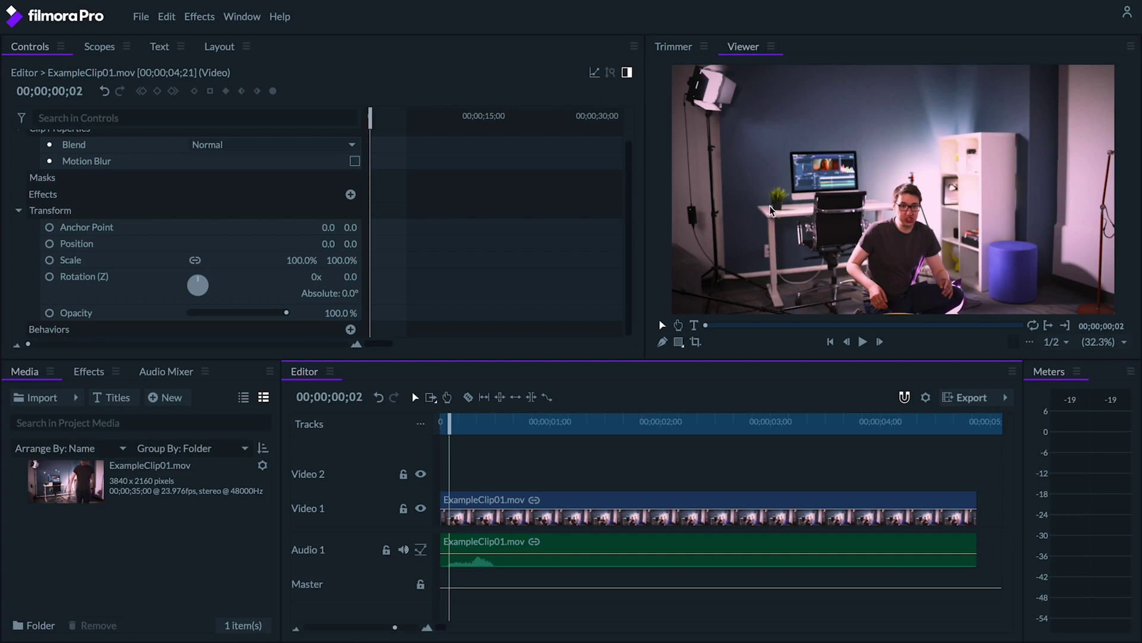
Step: Apply the Witness Protection effect to ExampleClip01 and select it for editing
click(89, 371)
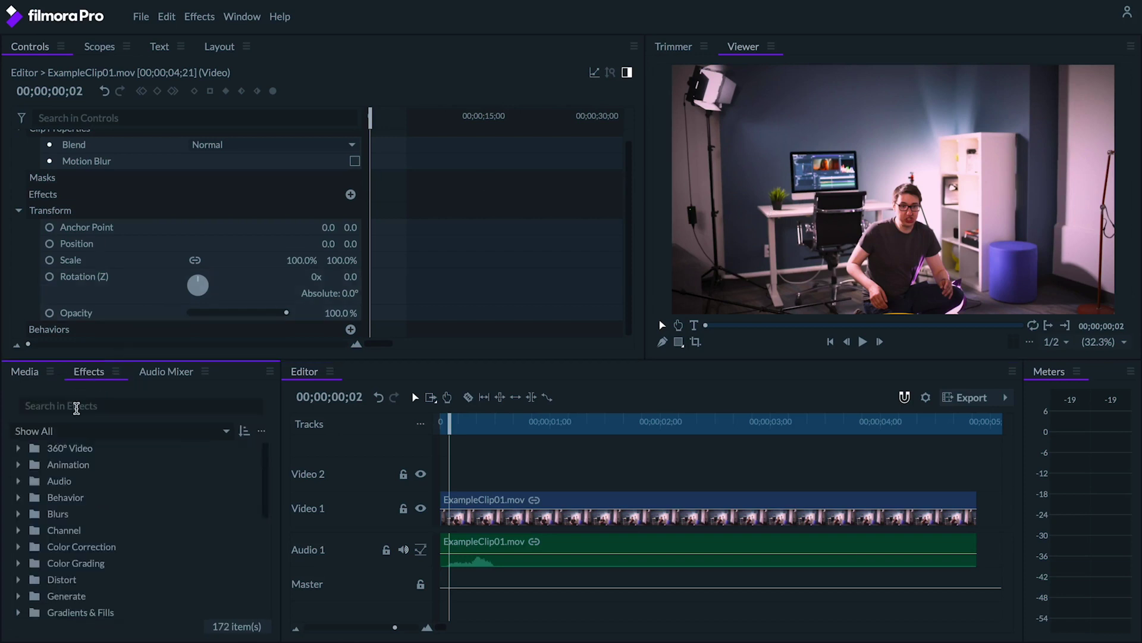
text(witness)
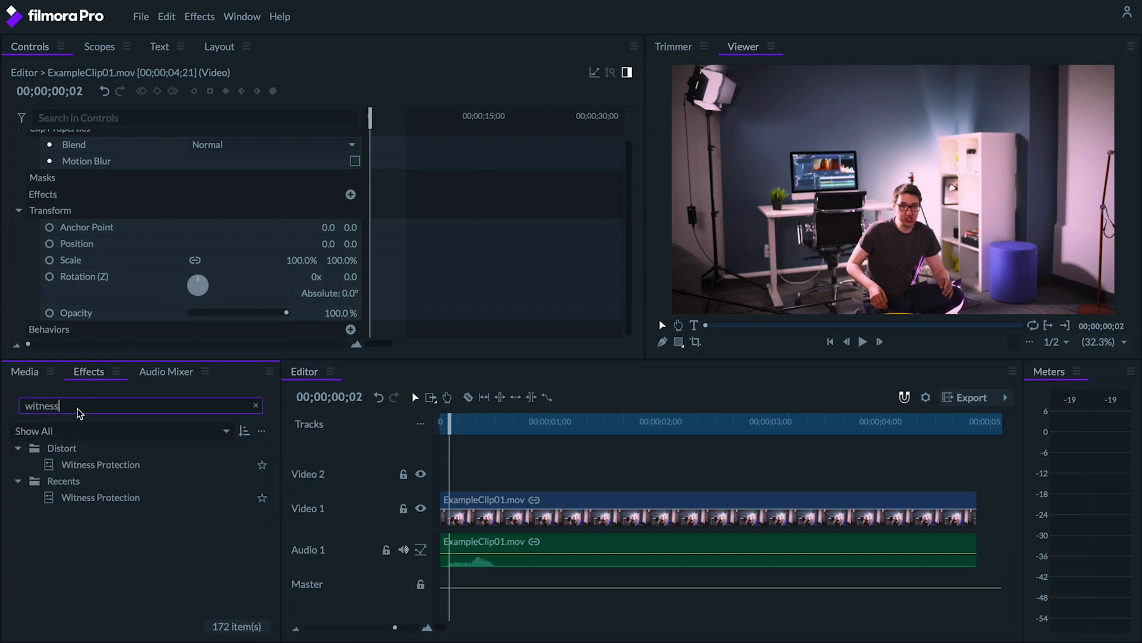
drag(98, 465, 454, 513)
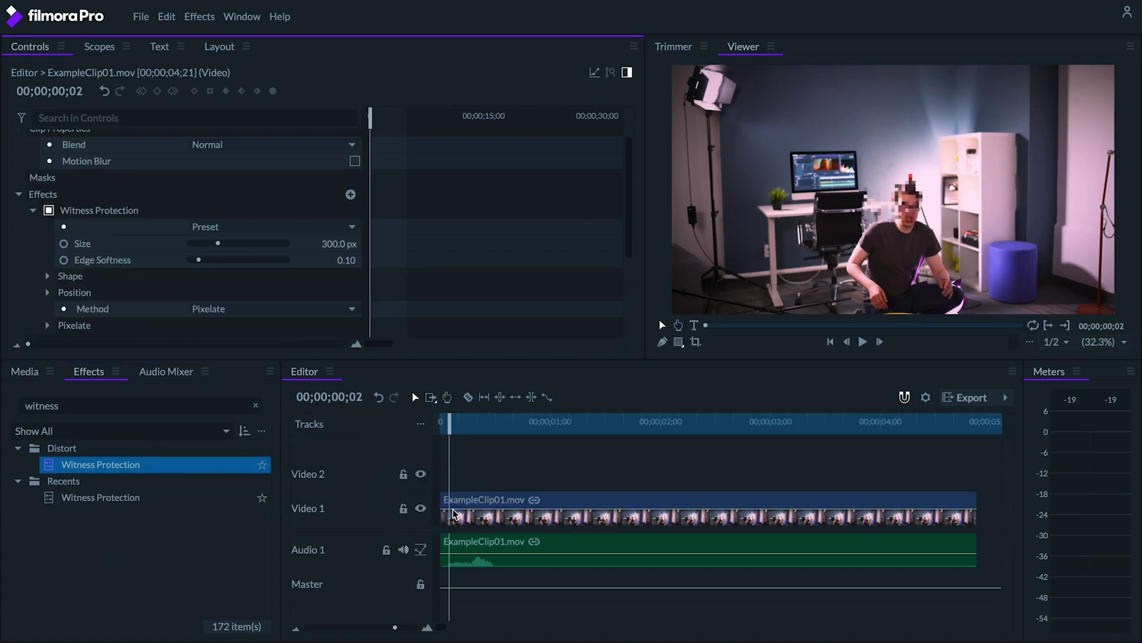
click(102, 212)
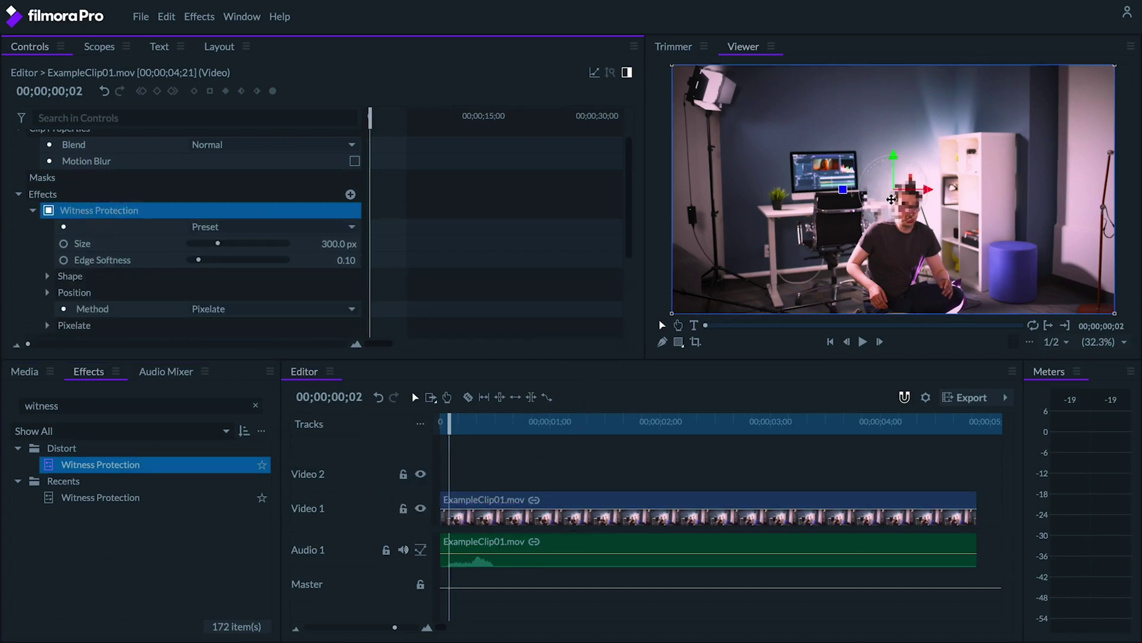
Step: Move the pixelation mask onto the monitor and reshape it into an ellipse covering the screen
drag(890, 199, 818, 174)
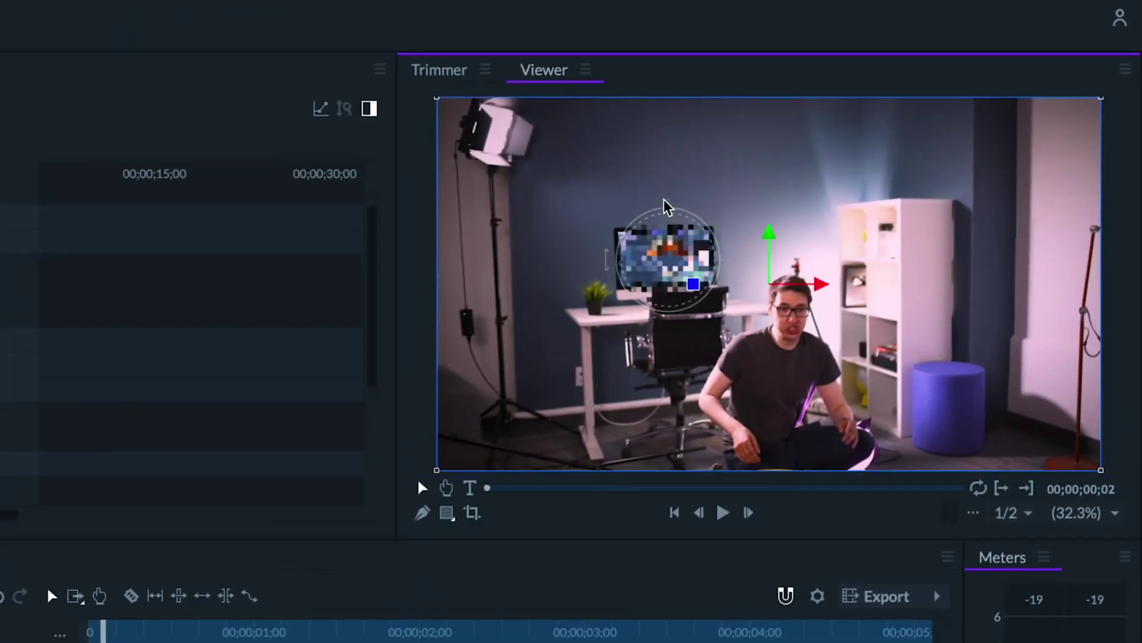
drag(666, 205, 670, 229)
drag(724, 255, 734, 255)
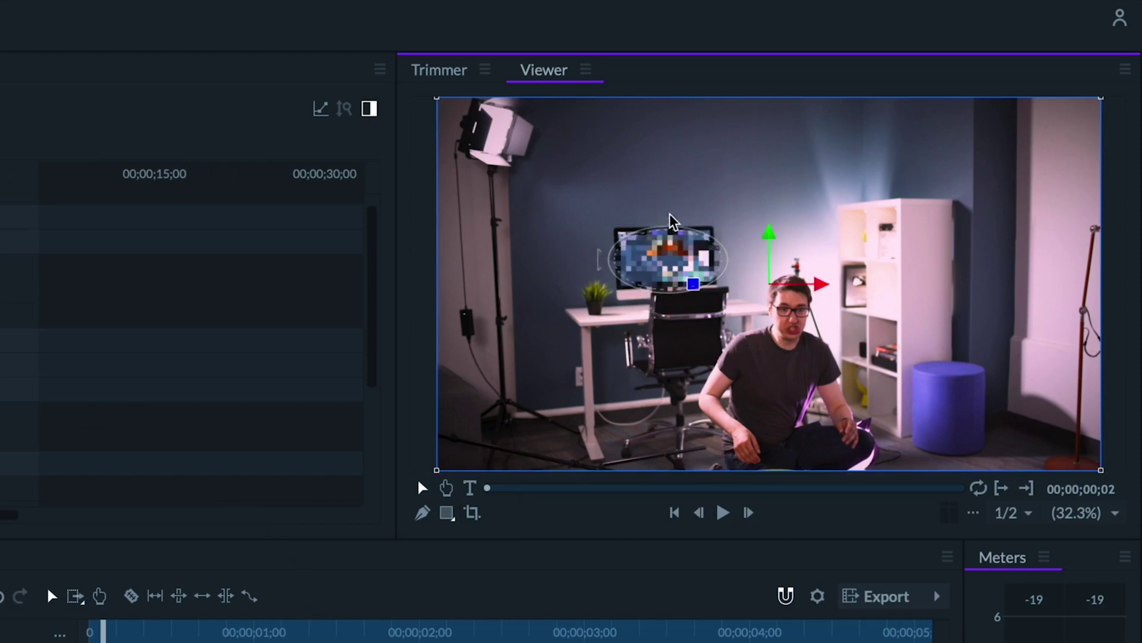
drag(673, 222, 670, 205)
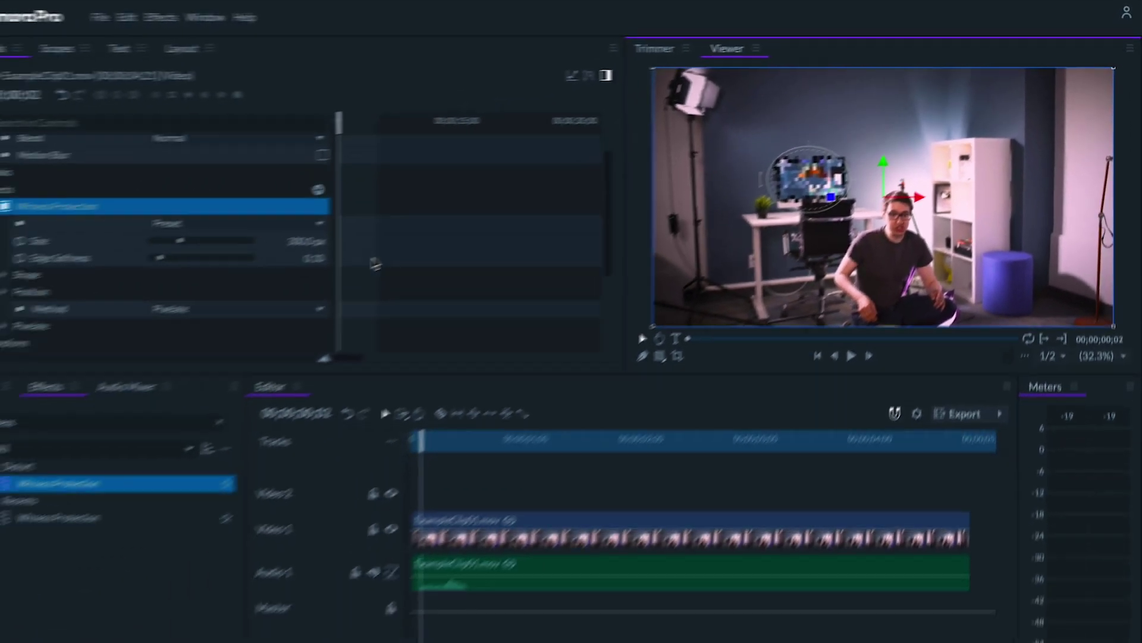
scroll(381, 262, down, 2)
Step: Switch Method to Blur and back to Pixelate, then set Block Size to 20.80 px
click(297, 262)
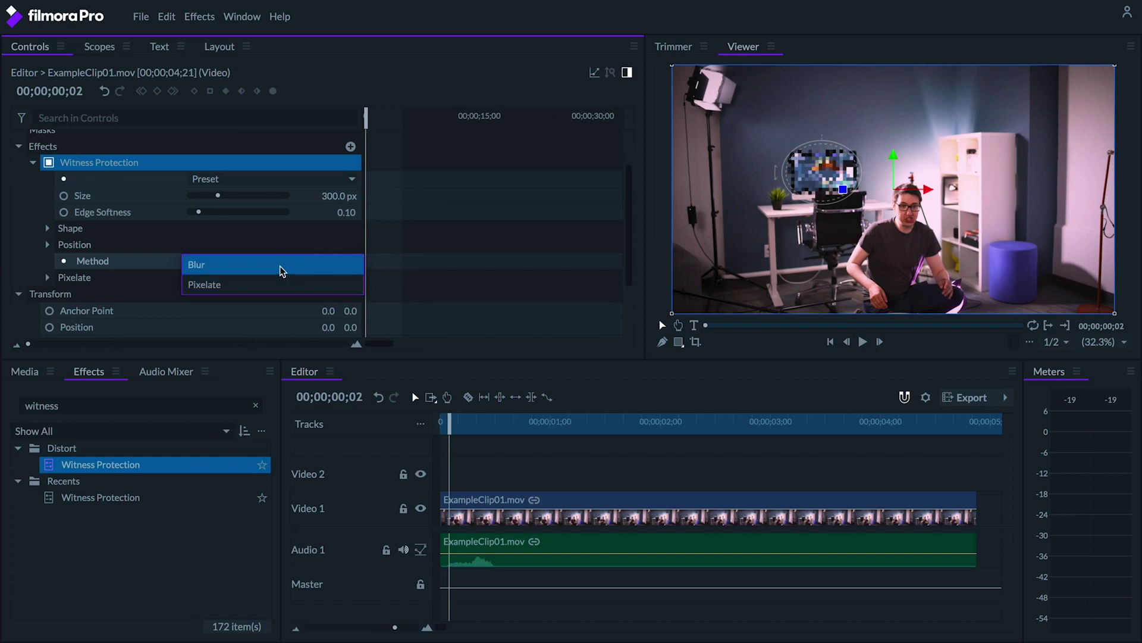
click(277, 270)
click(275, 262)
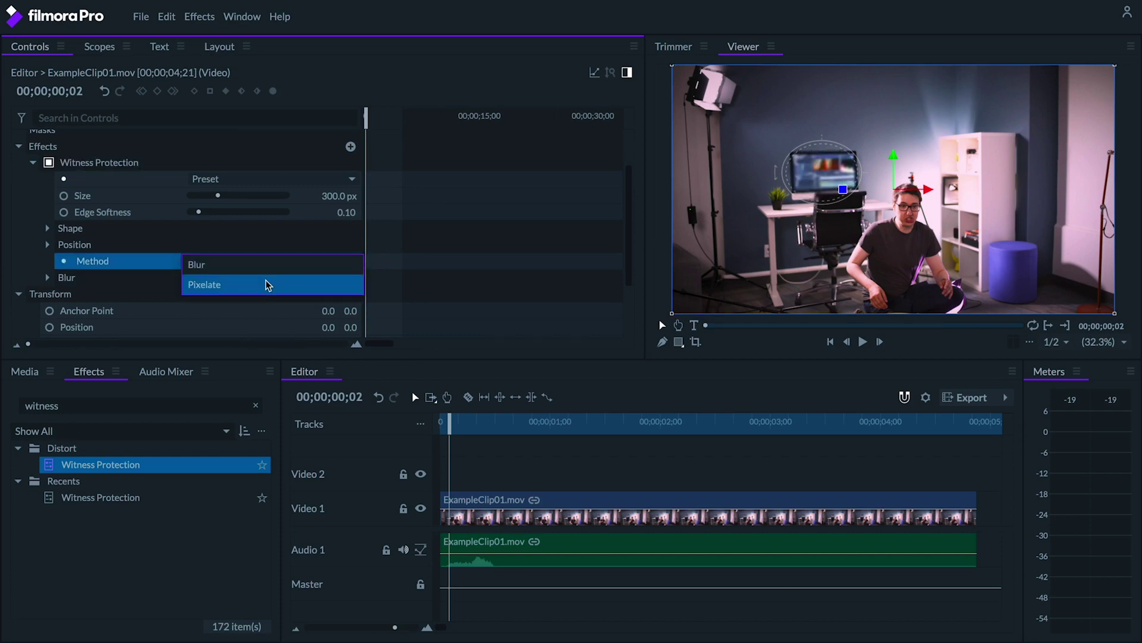
click(269, 285)
click(45, 278)
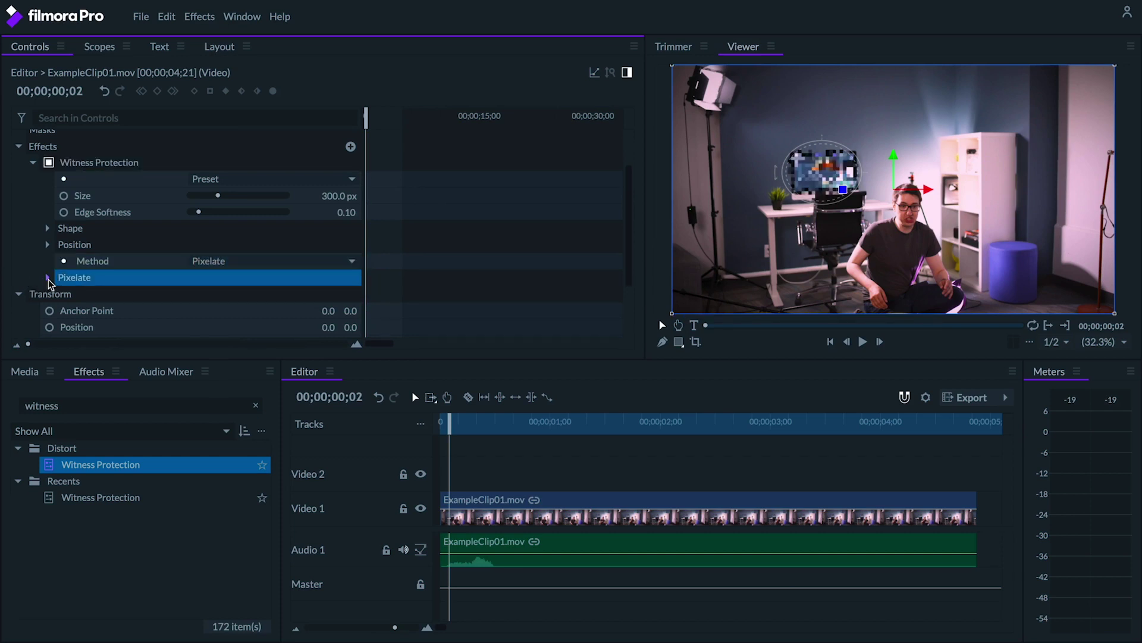
drag(219, 297, 209, 298)
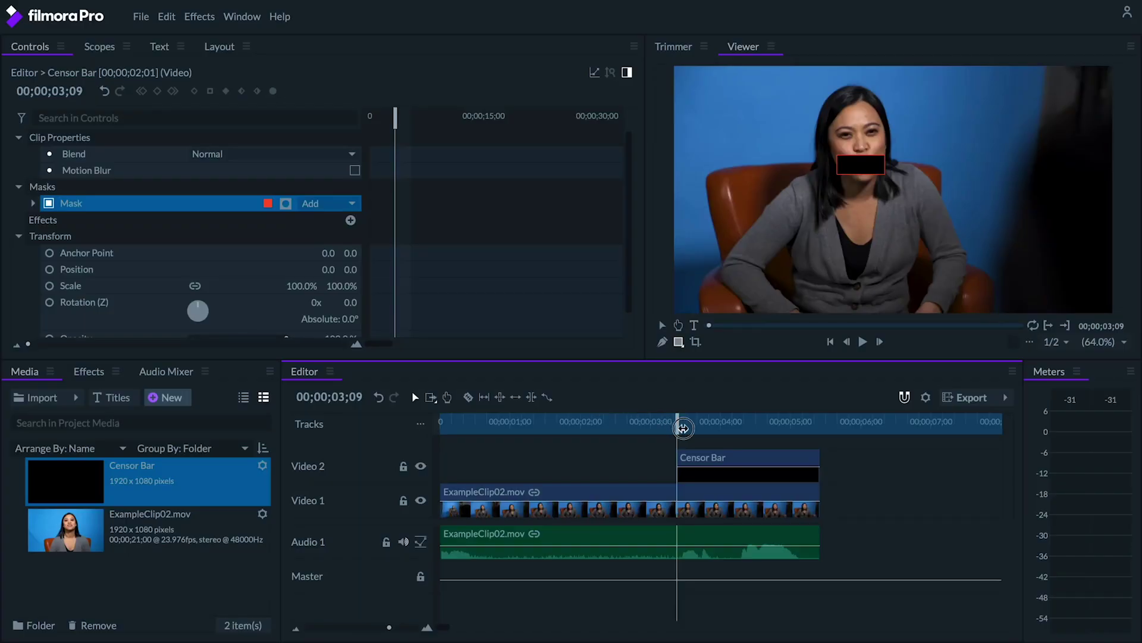
Step: Apply Motion Track to the Censor Bar clip, tracking motion from Video 1 - ExampleClip02.mov
mouse_move(683, 428)
mouse_down()
mouse_move(785, 430)
mouse_move(681, 428)
mouse_up()
click(725, 458)
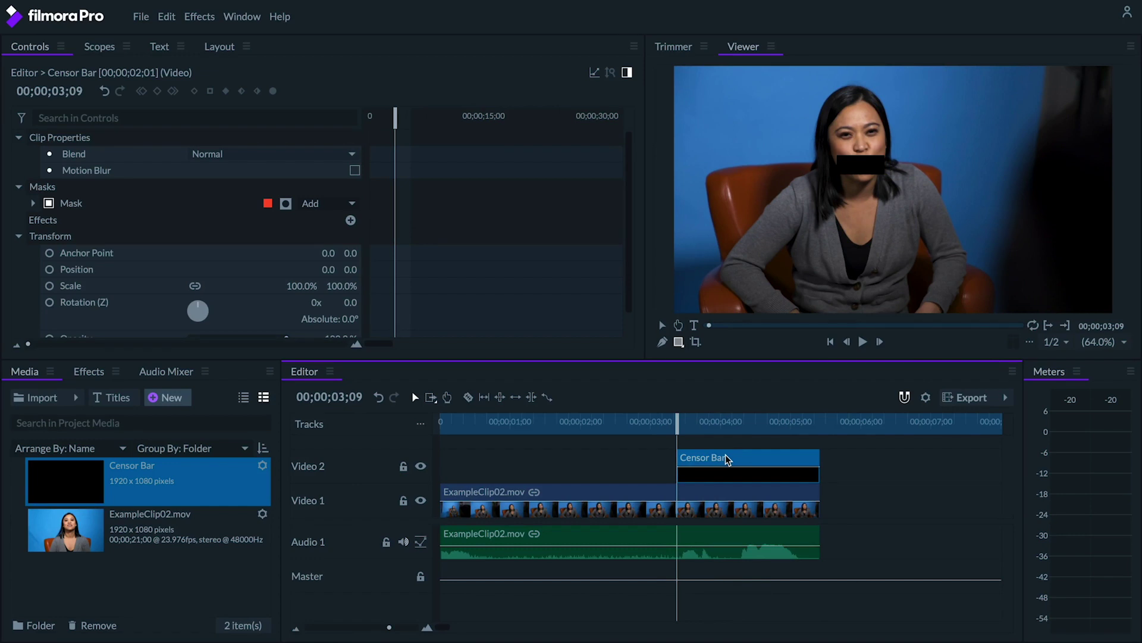
click(89, 372)
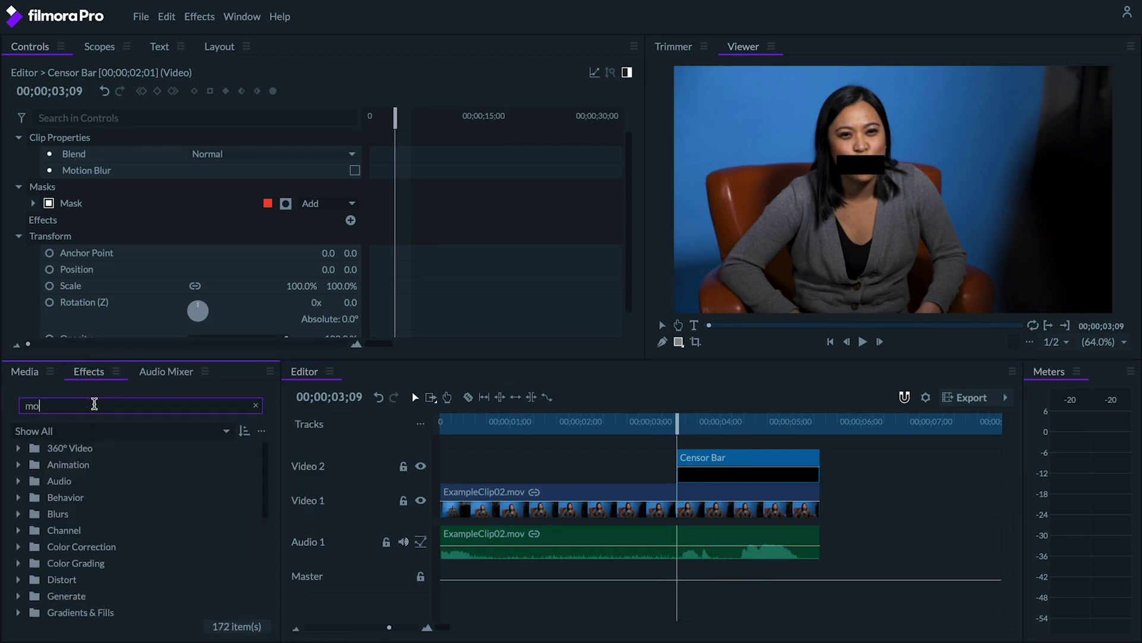
drag(101, 464, 728, 476)
scroll(179, 309, down, 1)
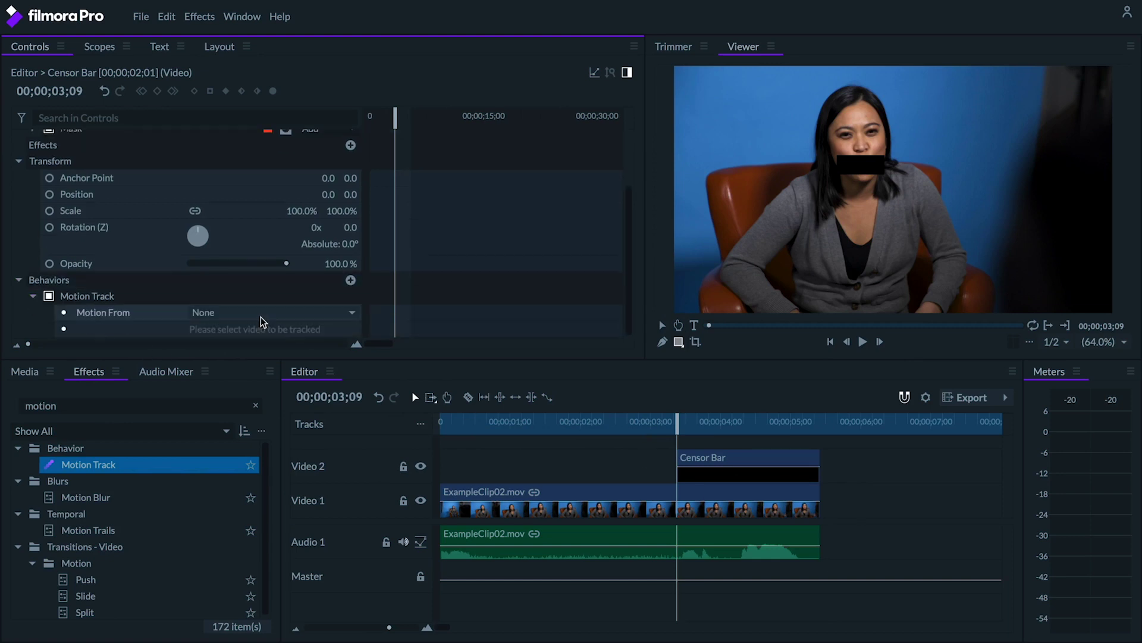
click(221, 312)
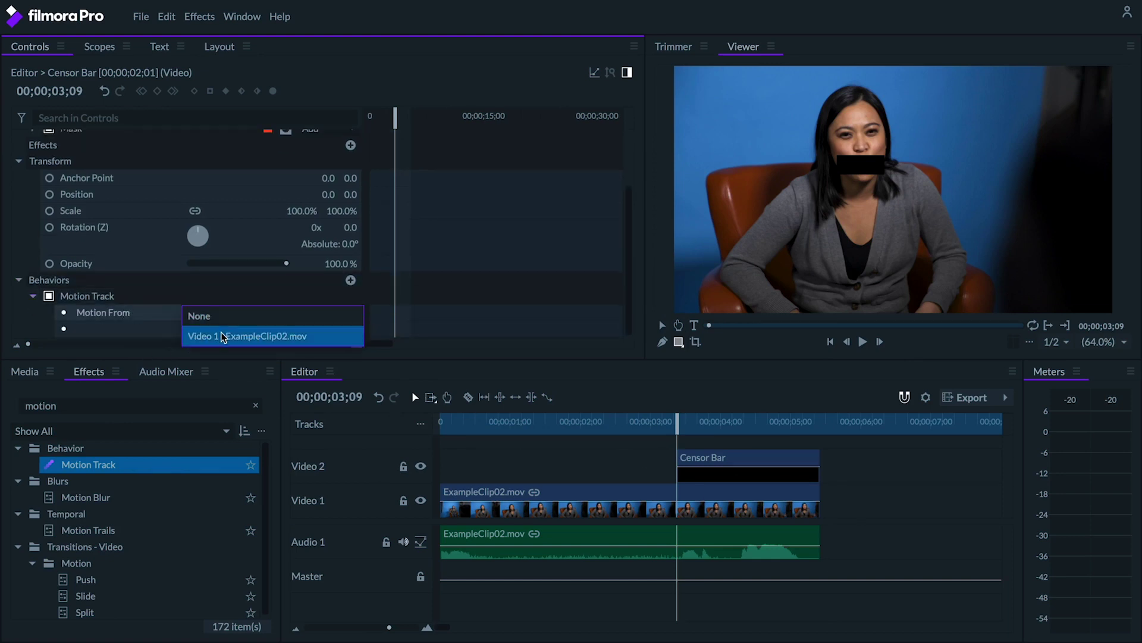
click(220, 334)
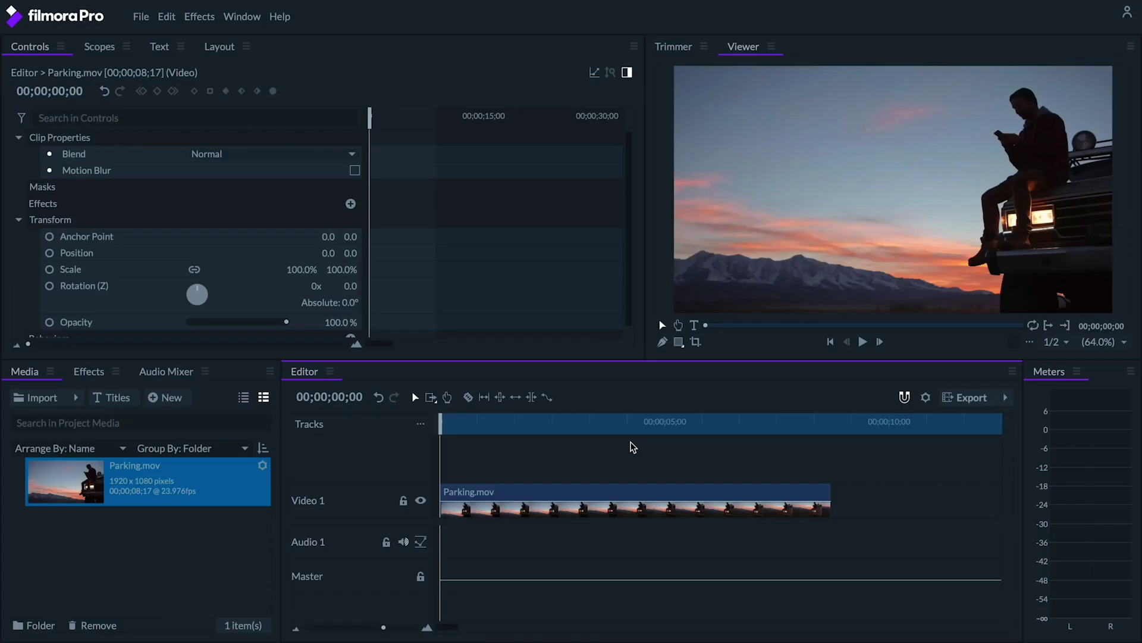
Step: Preview Parking.mov, then return the playhead to its first frame
key(space)
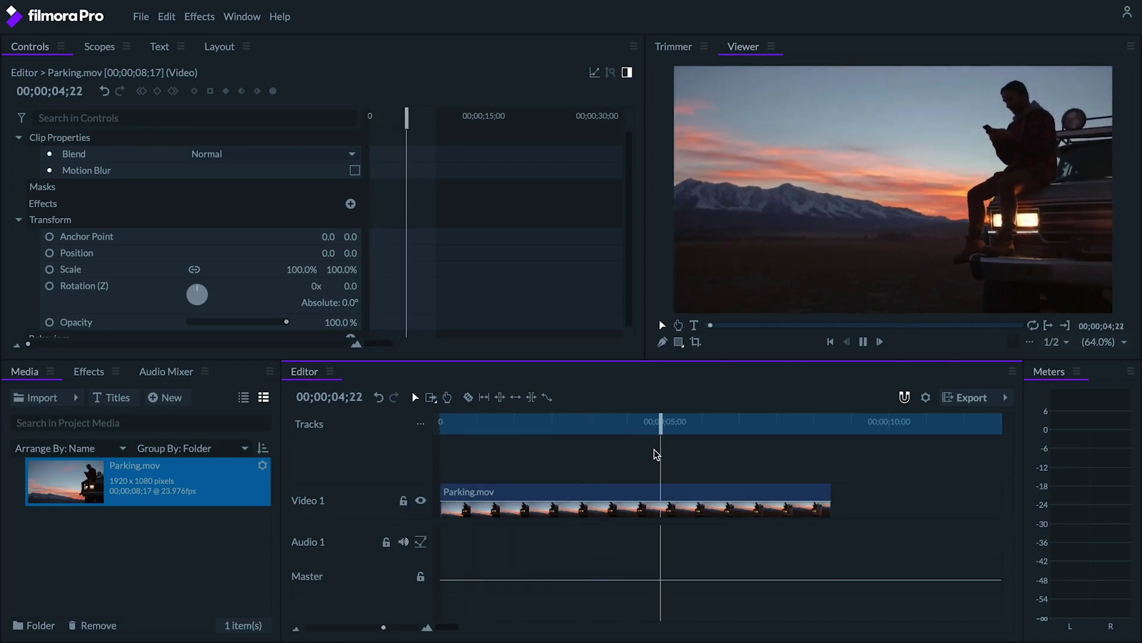
key(space)
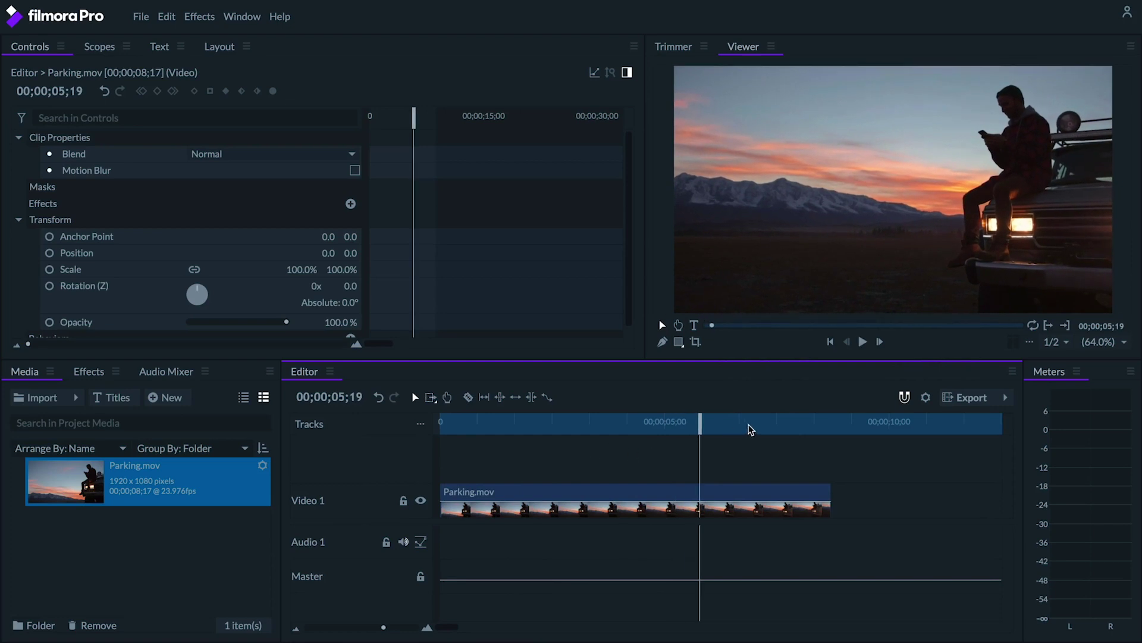
drag(695, 421, 366, 424)
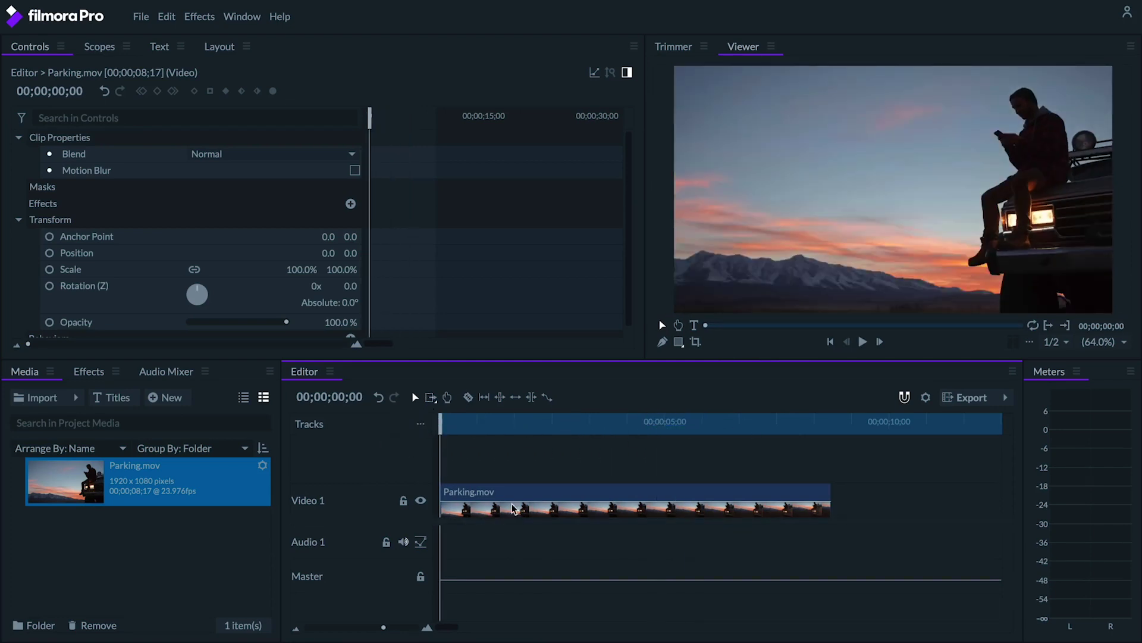
Step: Export the current frame of Parking.mov as the image Frame01.png
click(1024, 344)
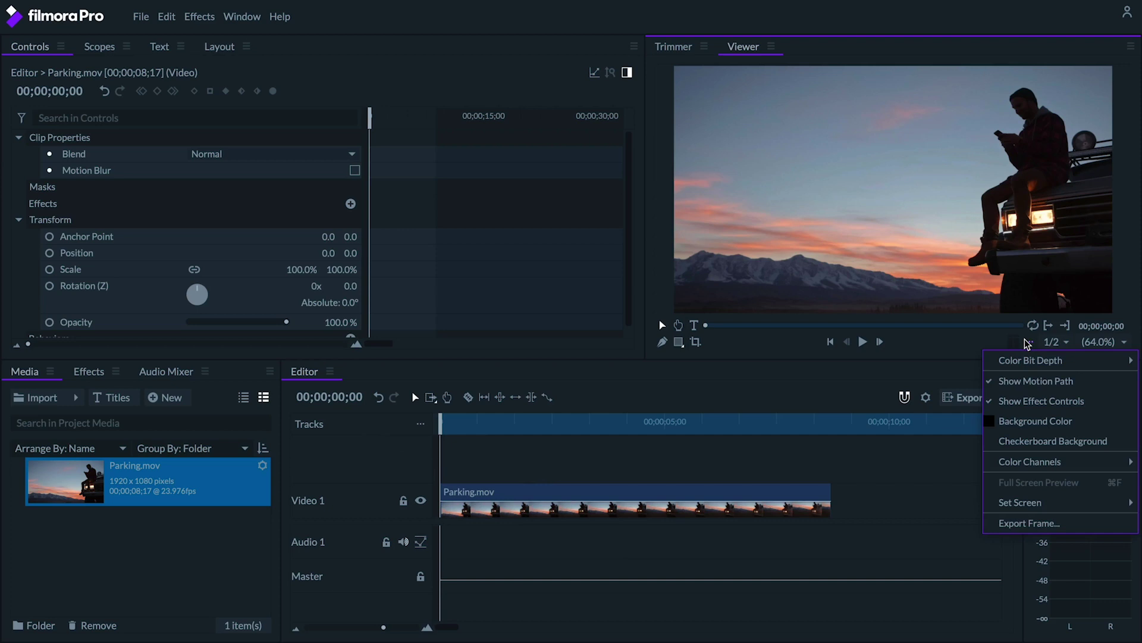
click(1034, 523)
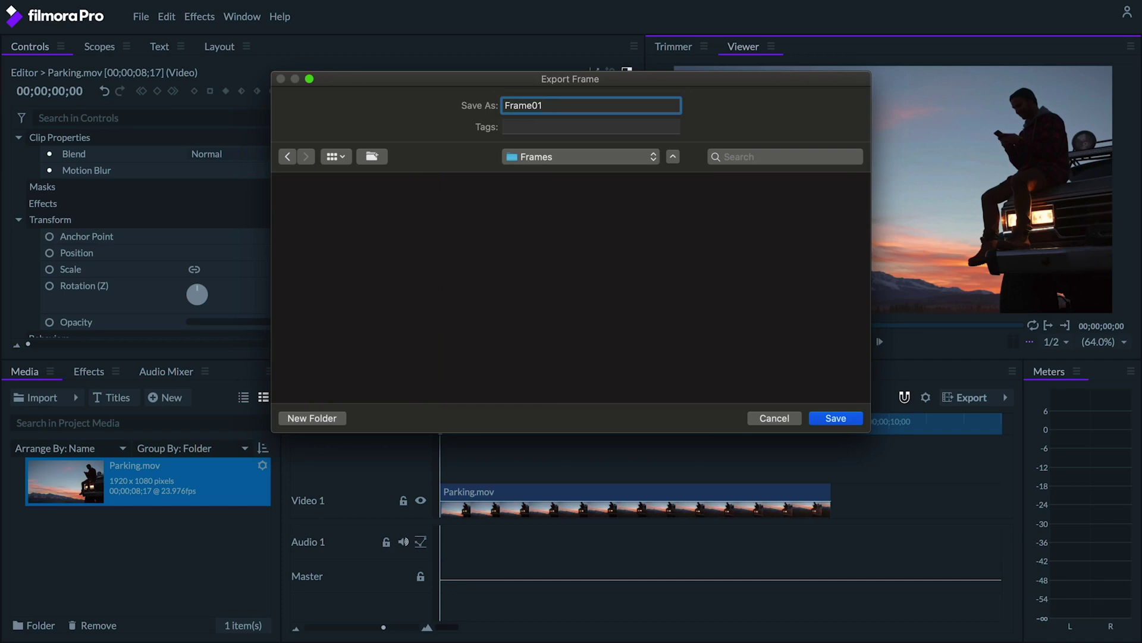
key(Return)
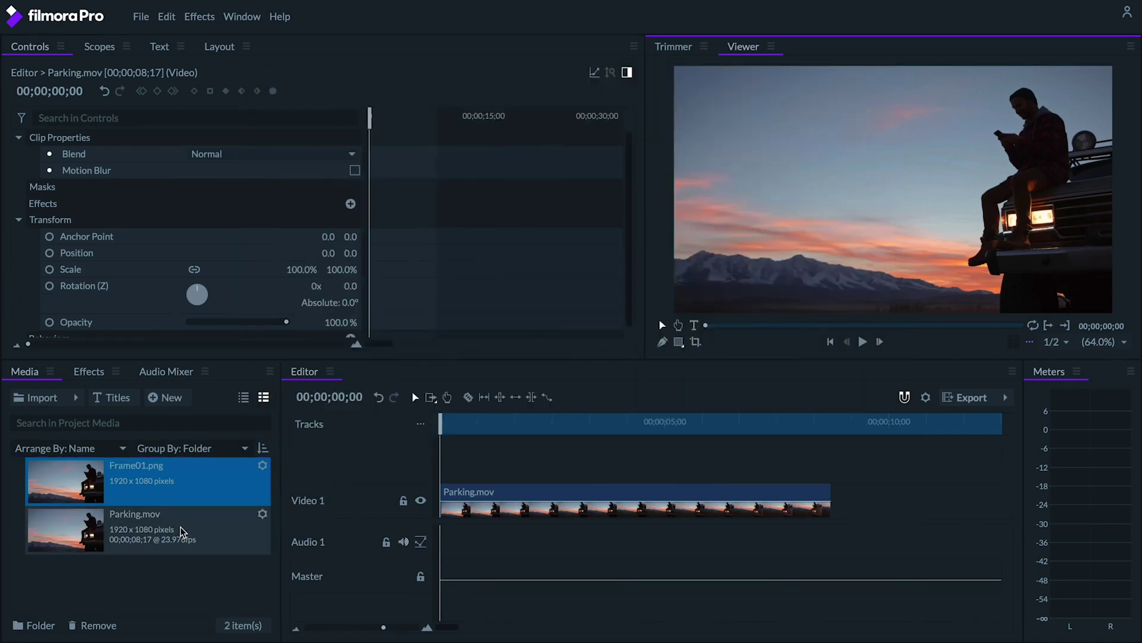
Step: Put Frame01.png on Video 2 at Parking.mov's full length, with an ellipse mask over the head
drag(125, 506, 441, 470)
drag(724, 457, 832, 457)
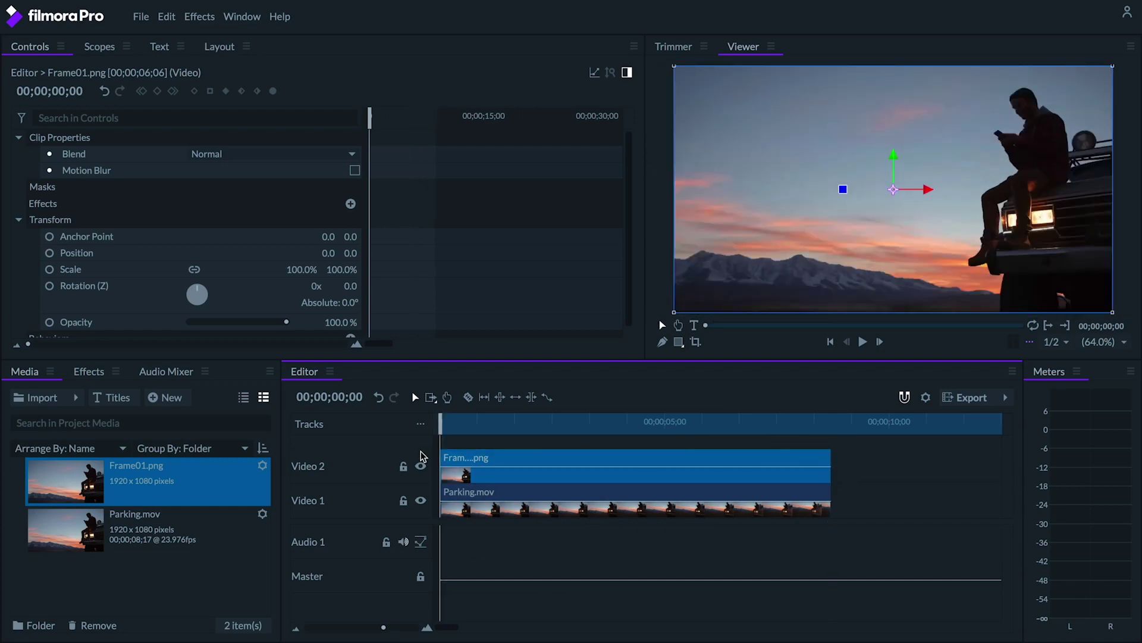
click(679, 344)
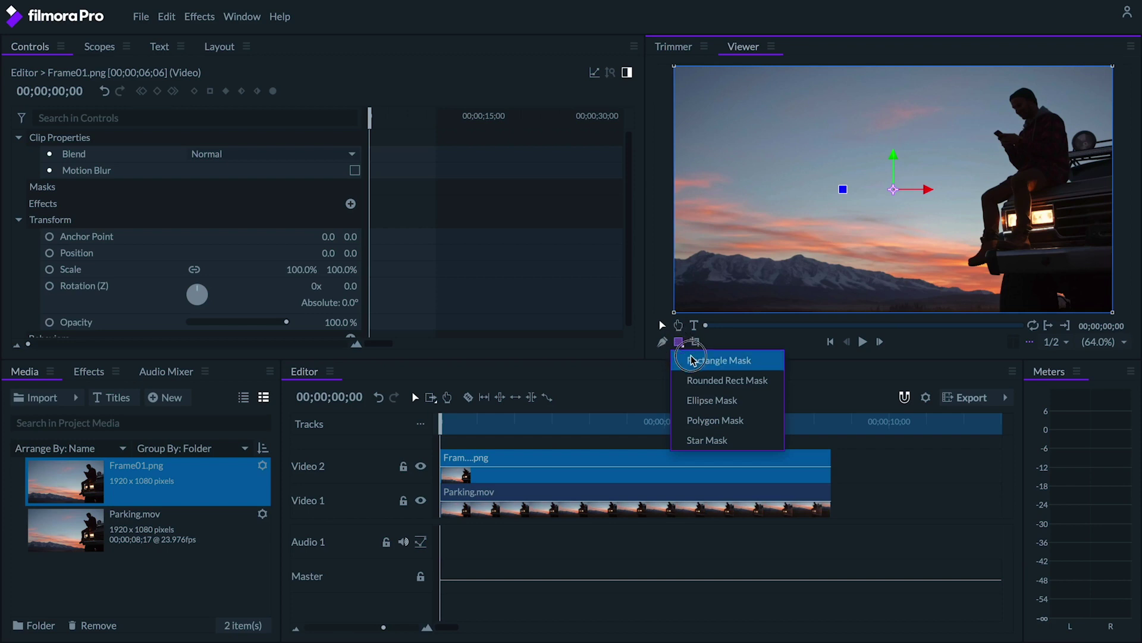
click(702, 401)
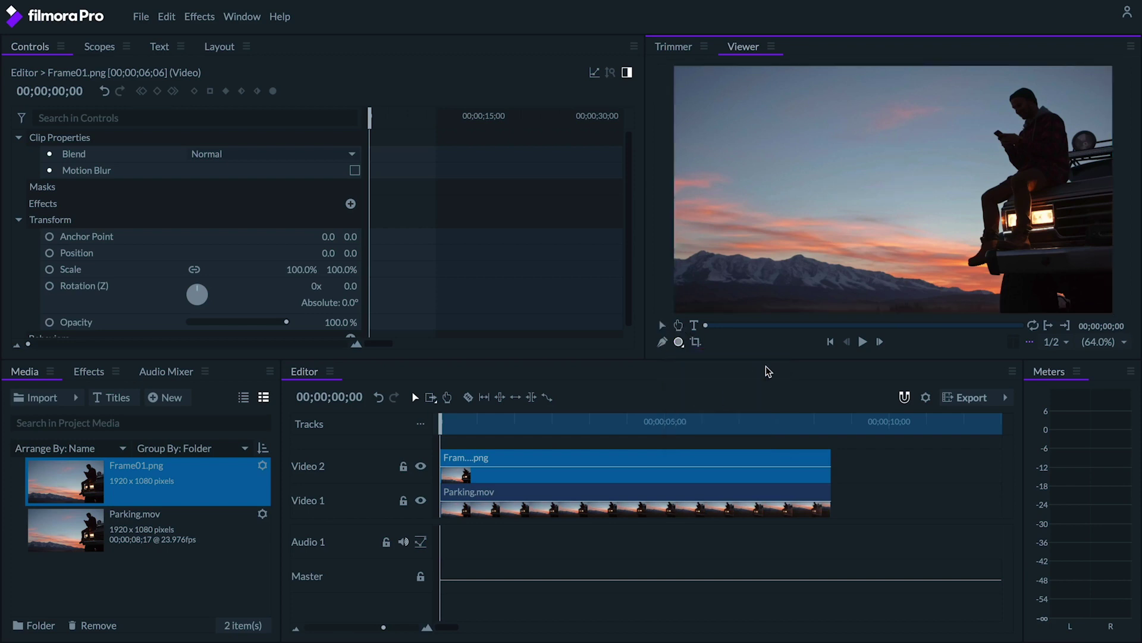
drag(1005, 84, 1037, 117)
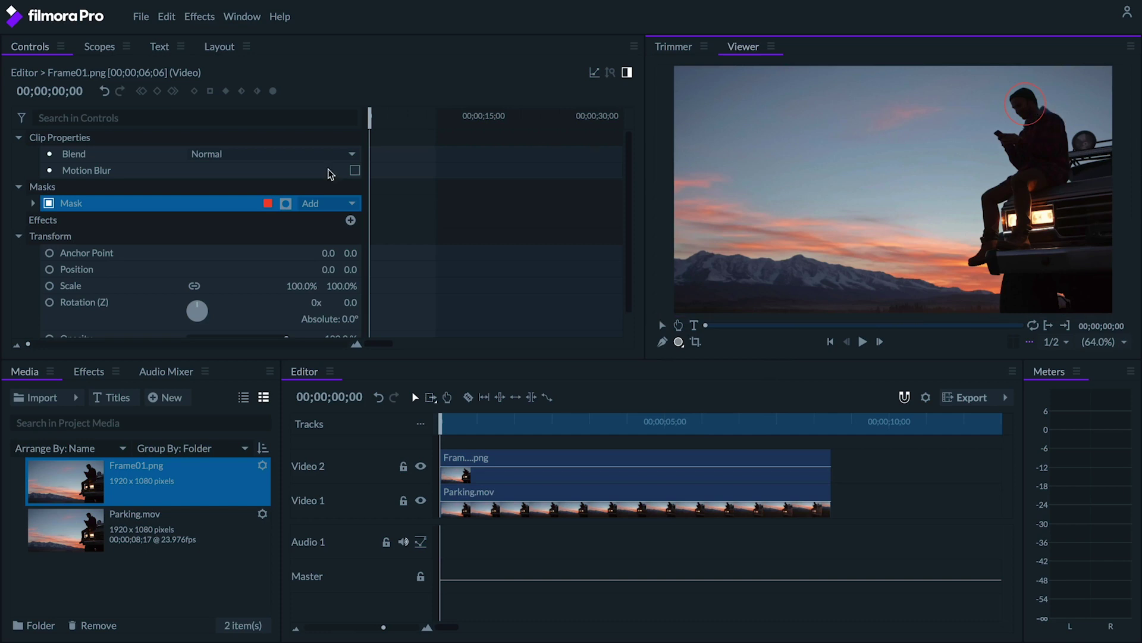
click(89, 373)
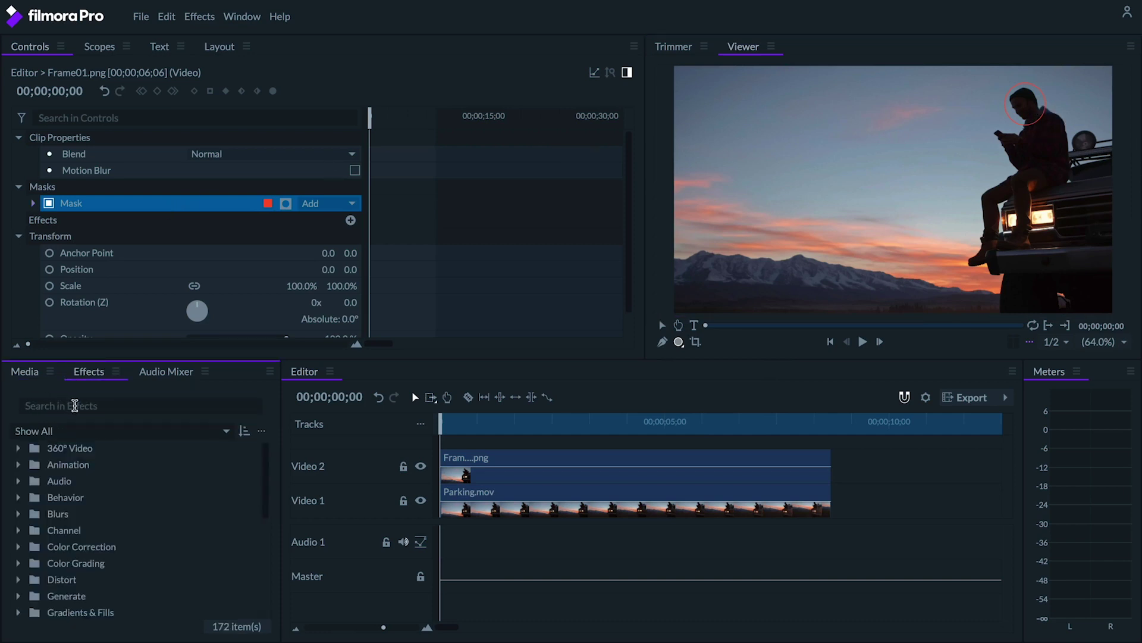
Step: Apply the Witness Protection effect, found by searching 'witness', to the Frame01.png clip
click(259, 397)
text(witness)
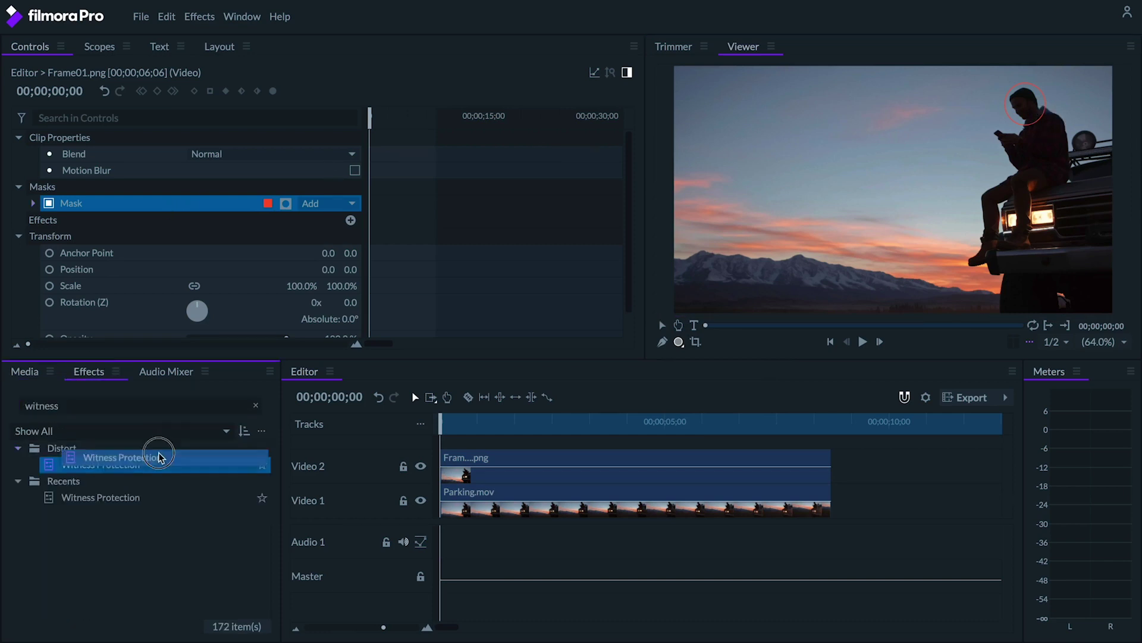
drag(158, 461, 470, 461)
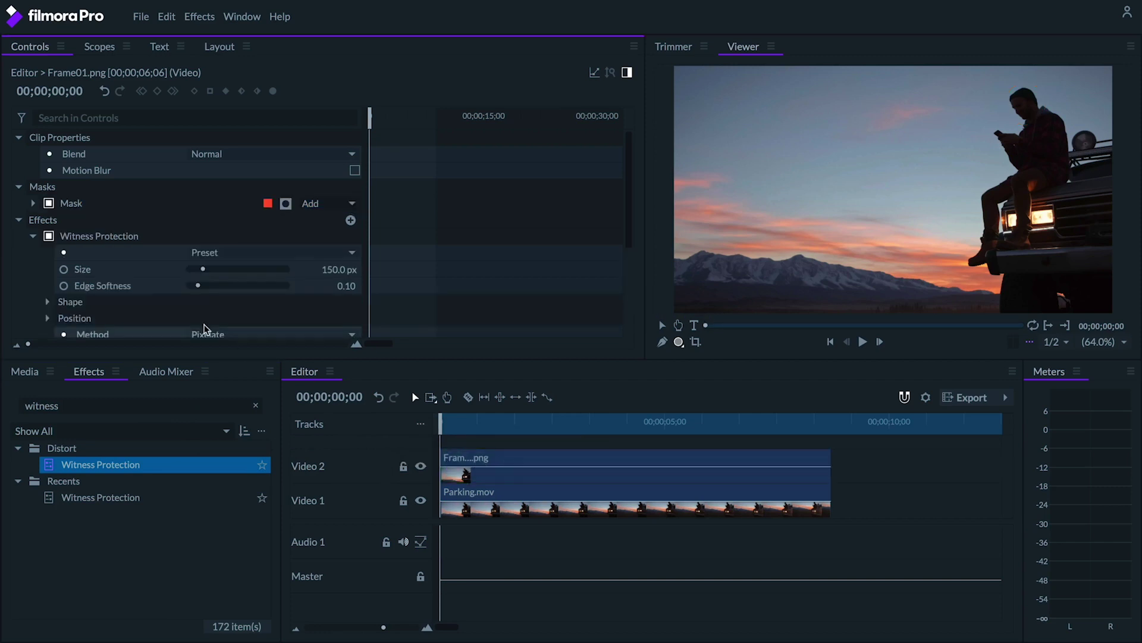
Step: Move and resize the Witness Protection pixelation circle to cover the man's face
click(98, 238)
click(661, 326)
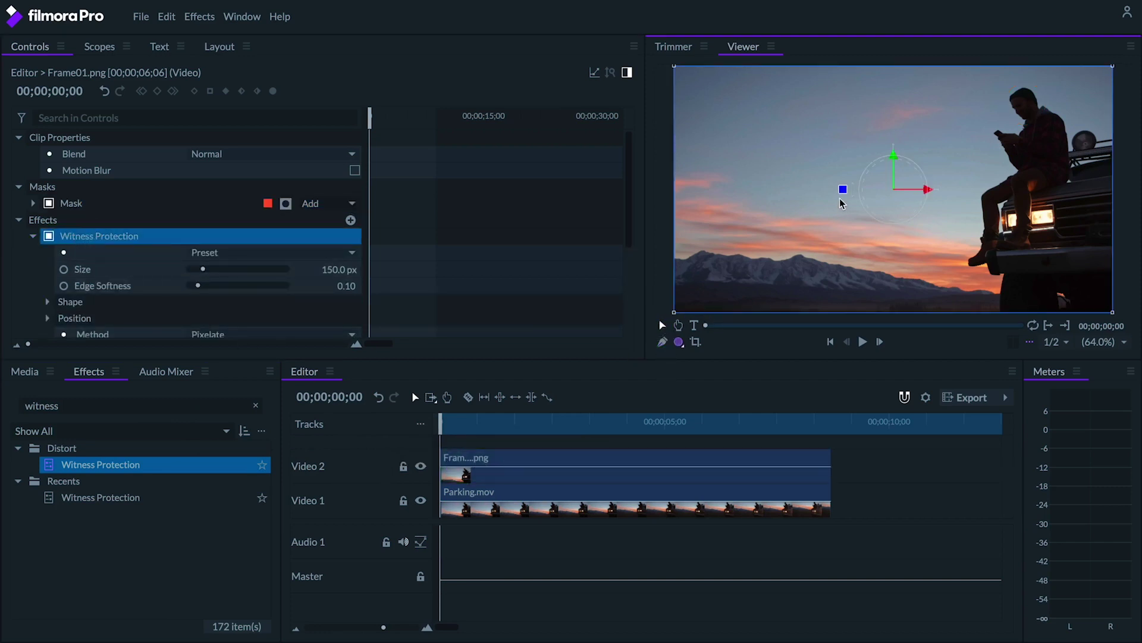
drag(958, 196, 1050, 107)
drag(1023, 66, 1024, 79)
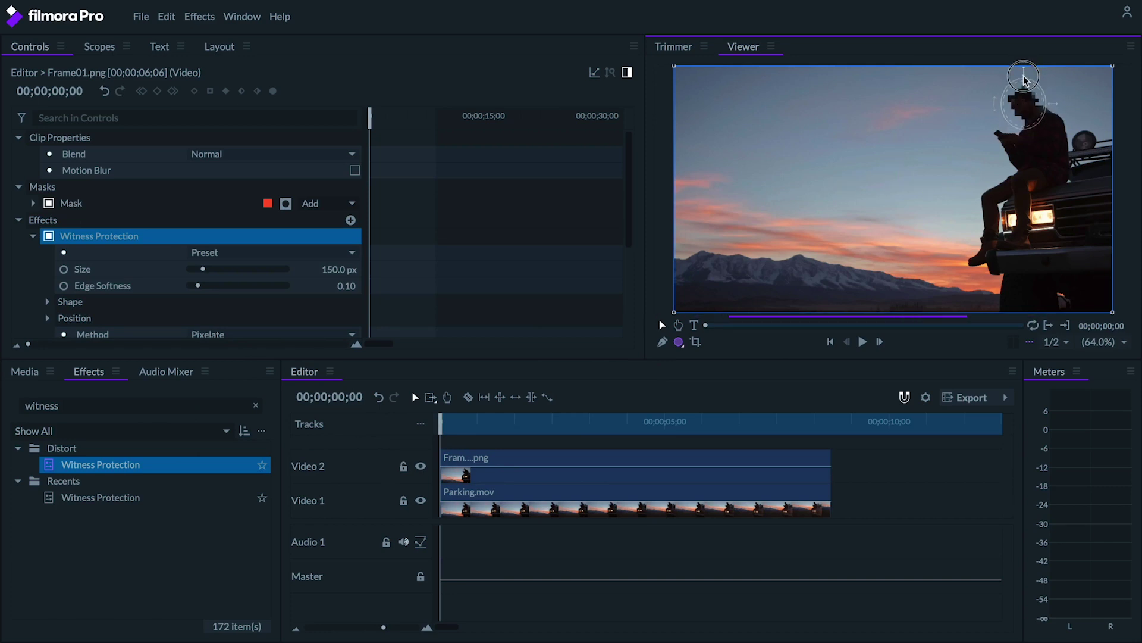
click(1040, 103)
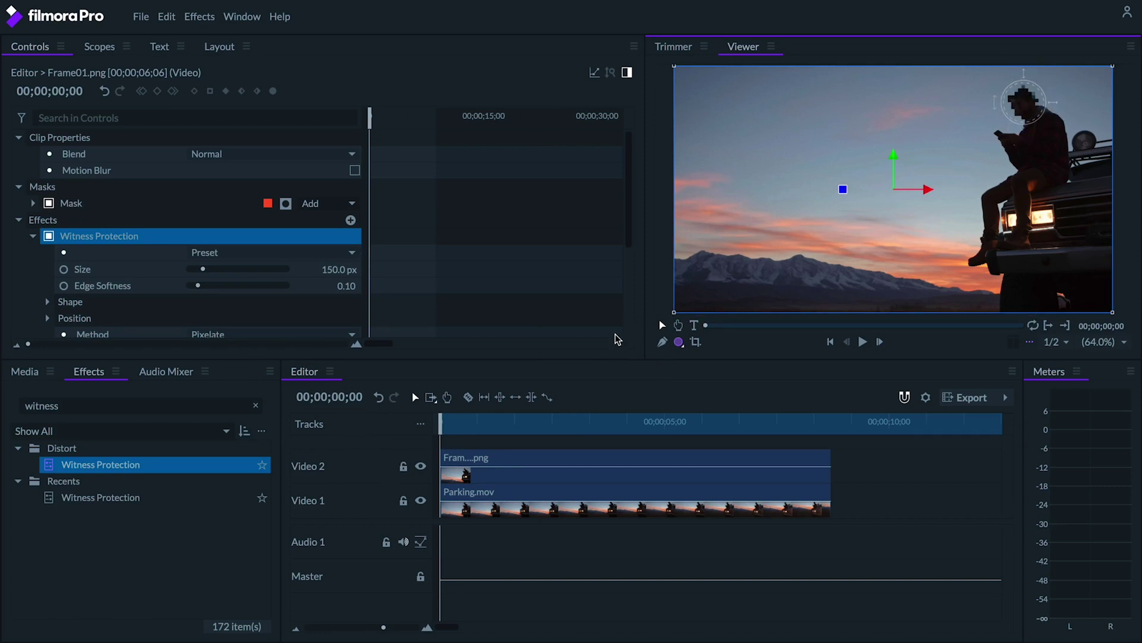
drag(97, 408, 3, 397)
Step: Add Motion Track to Frame01.png with Motion From set to Video 1 - Parking.mov
text(moti)
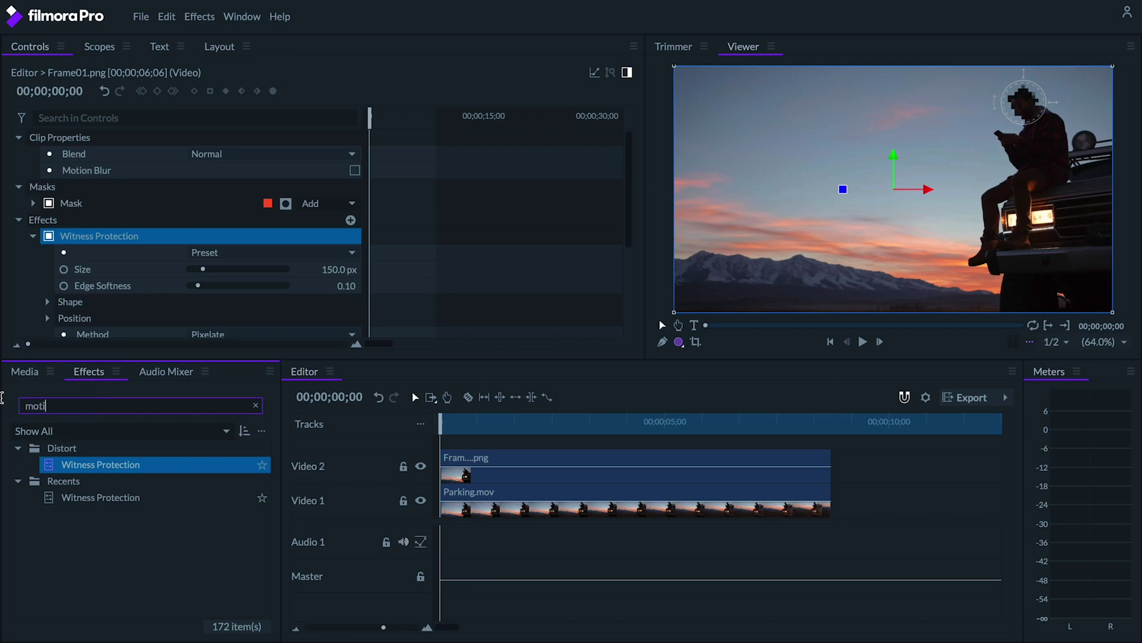
text(on track)
drag(107, 464, 470, 464)
scroll(30, 313, down, 6)
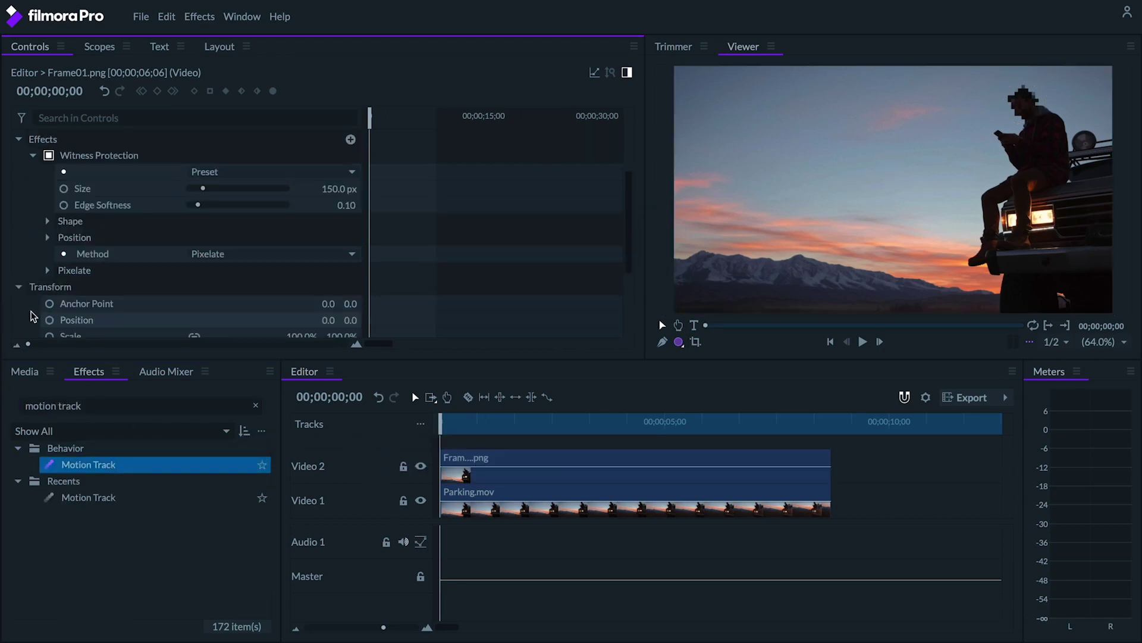
click(288, 316)
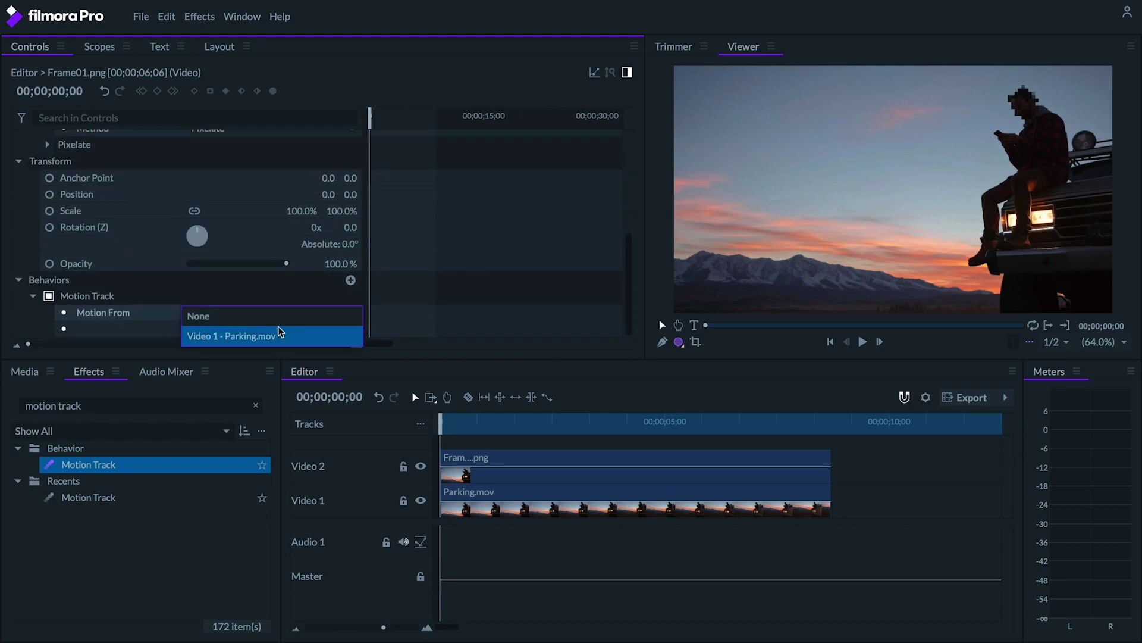
click(278, 332)
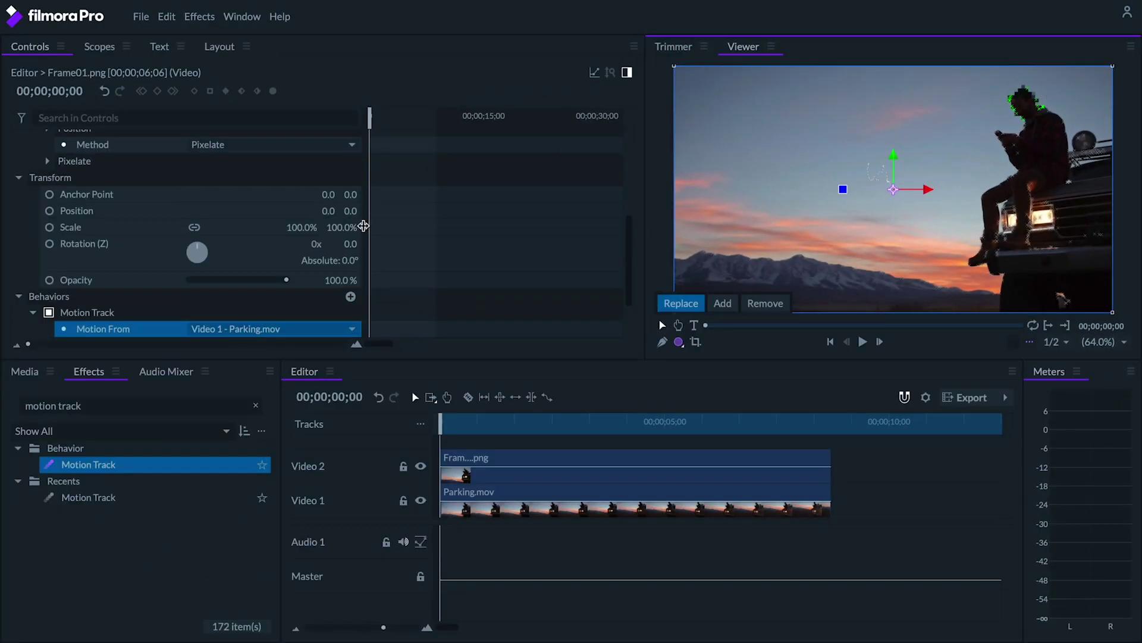
Step: Turn off Rotation and Scale tracking, then preview the position-only tracked pixelation
scroll(454, 273, down, 3)
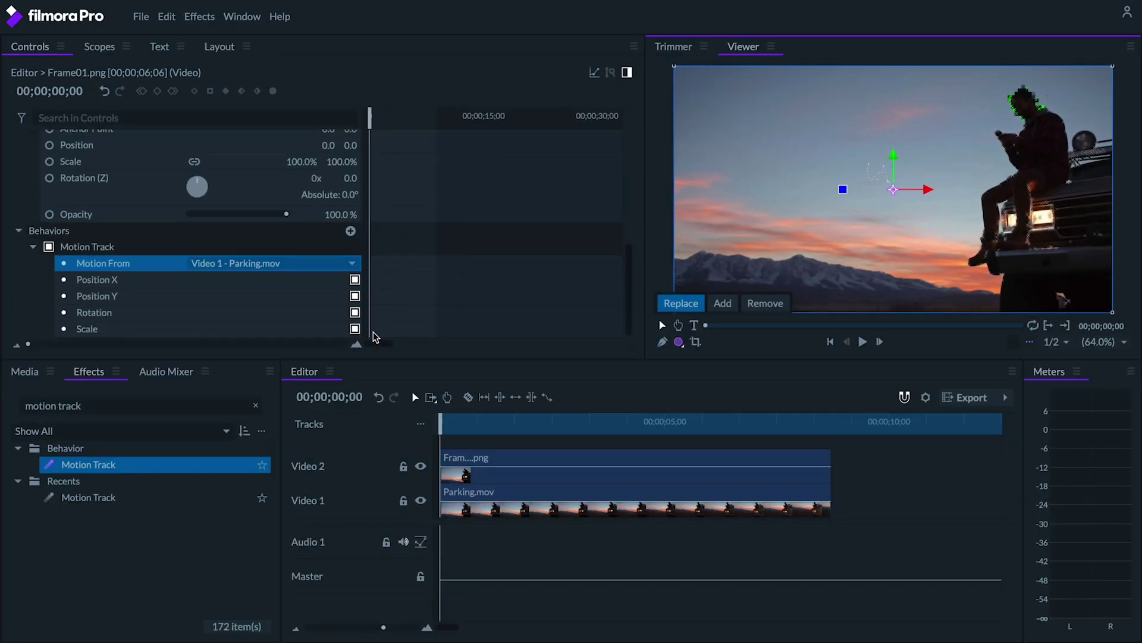
click(355, 312)
click(355, 329)
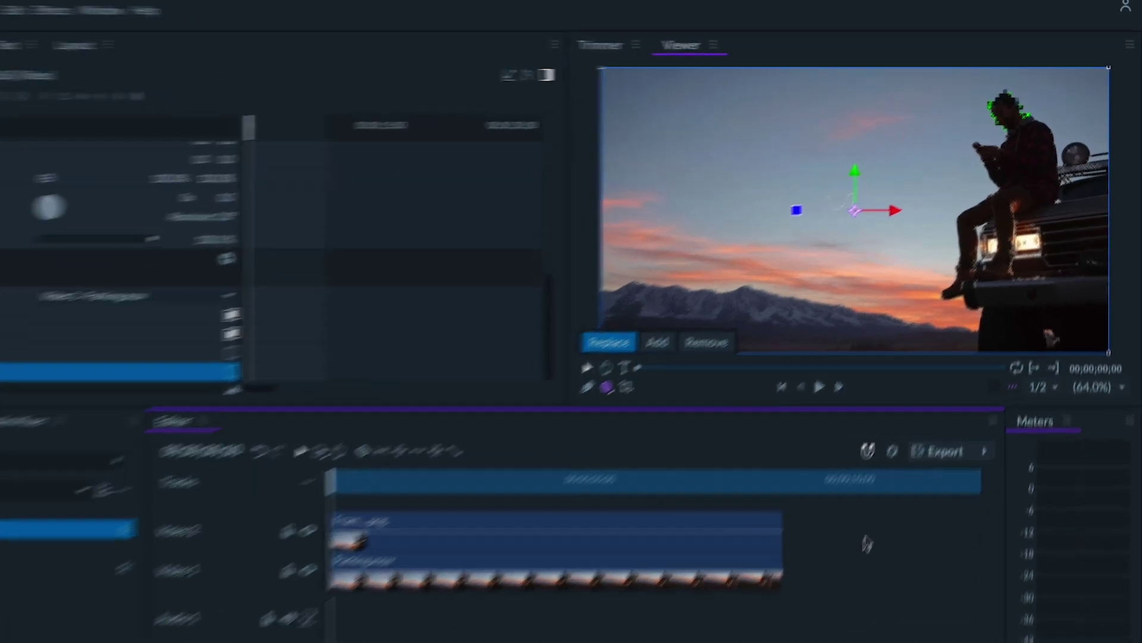
key(space)
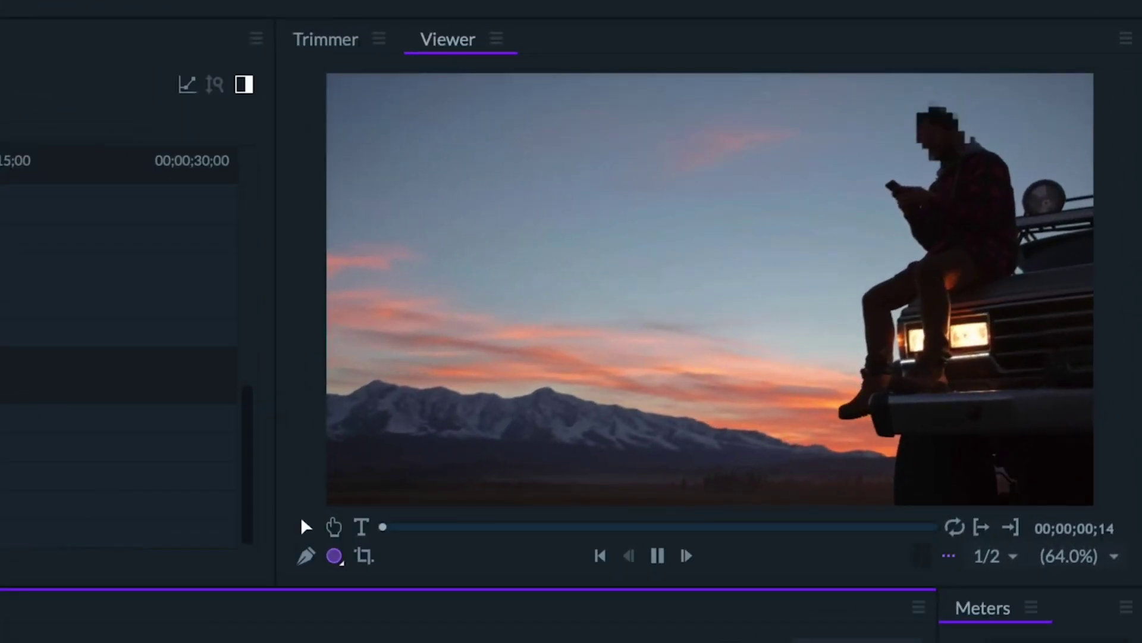